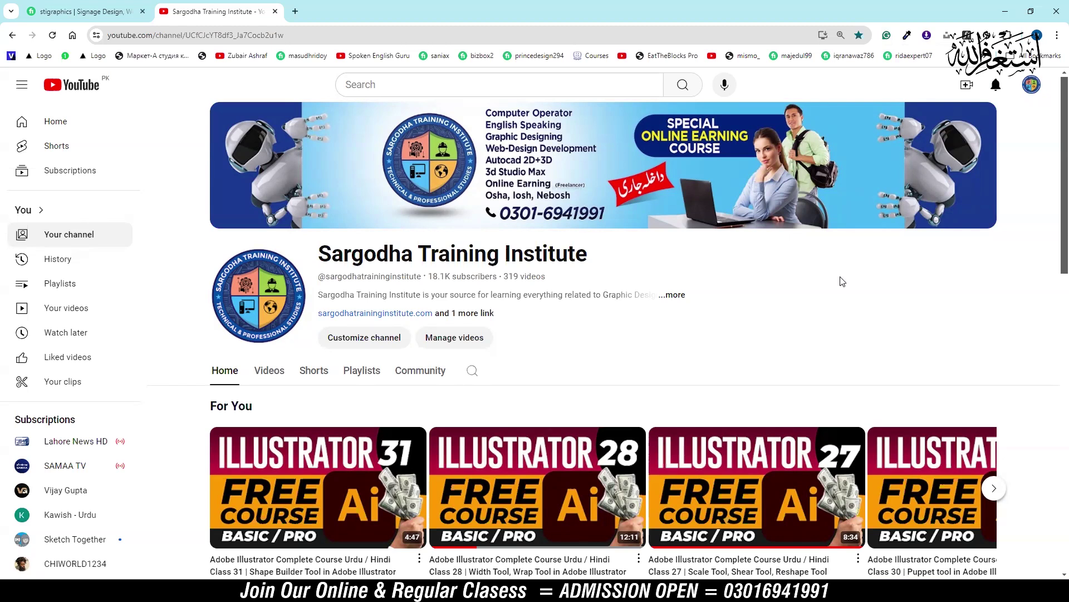
- Scroll the Sargodha Training Institute channel page down to the Videos and Fiverr course rows
scroll(842, 281, down, 4)
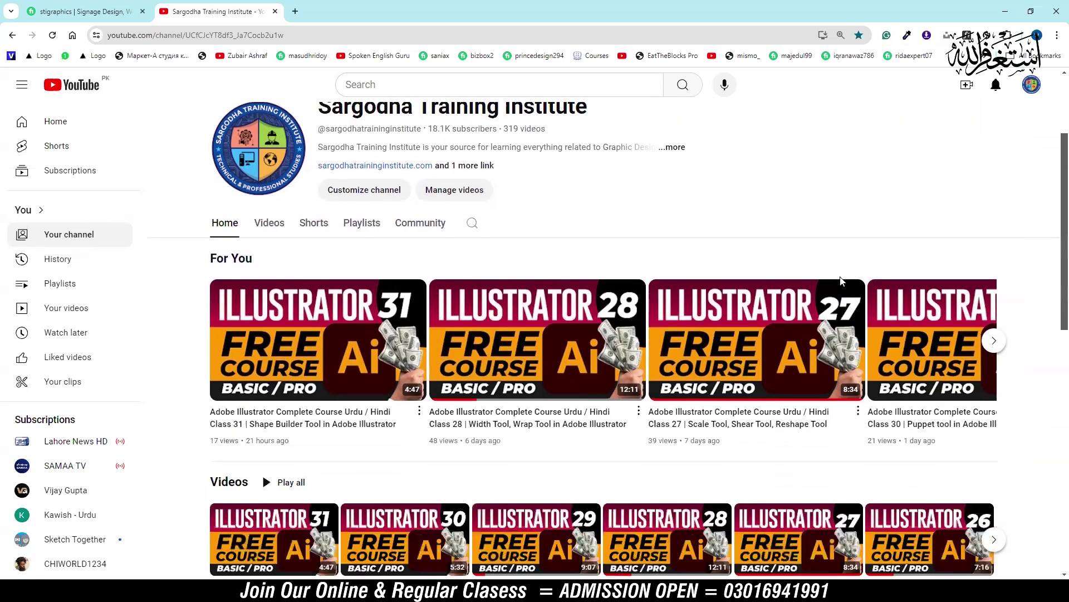
scroll(843, 281, down, 2)
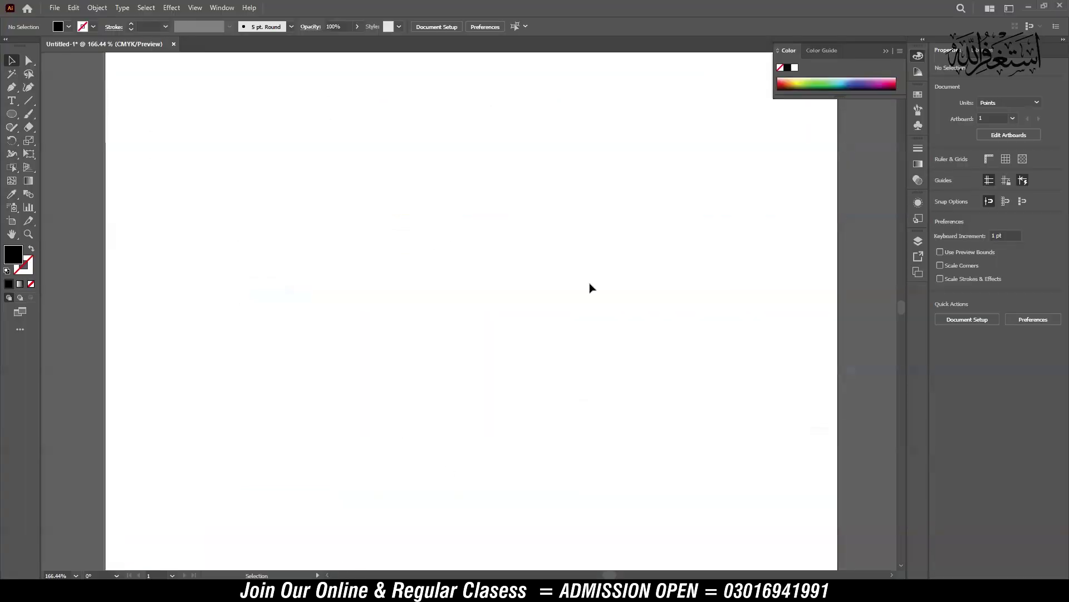
- Zoom to fit the artboard and draw a green-filled square on it
key(z)
drag(590, 286, 399, 174)
drag(586, 263, 800, 305)
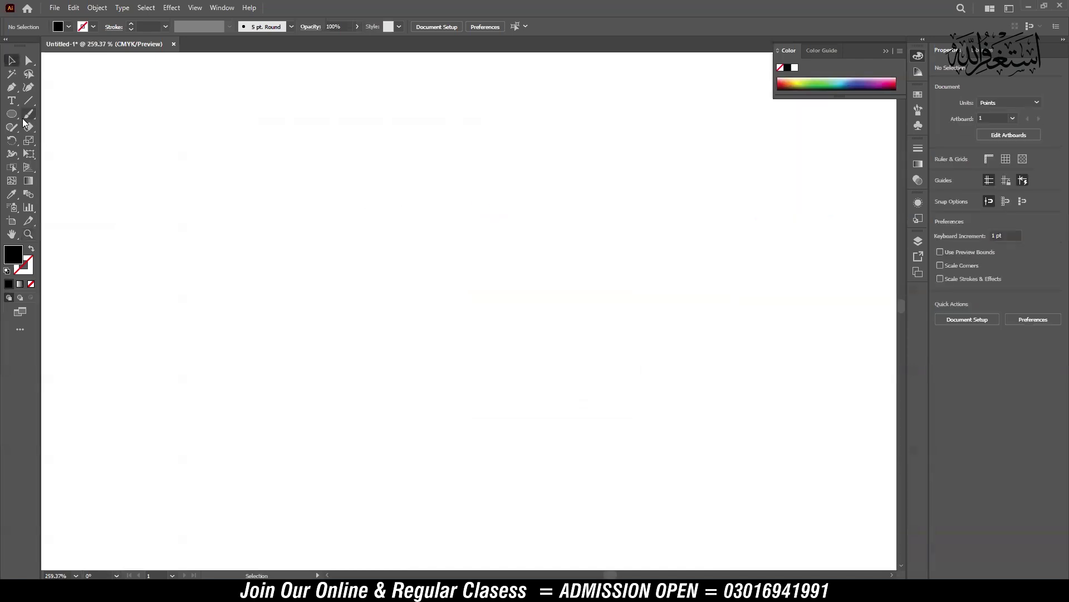
drag(11, 113, 56, 111)
drag(233, 162, 441, 371)
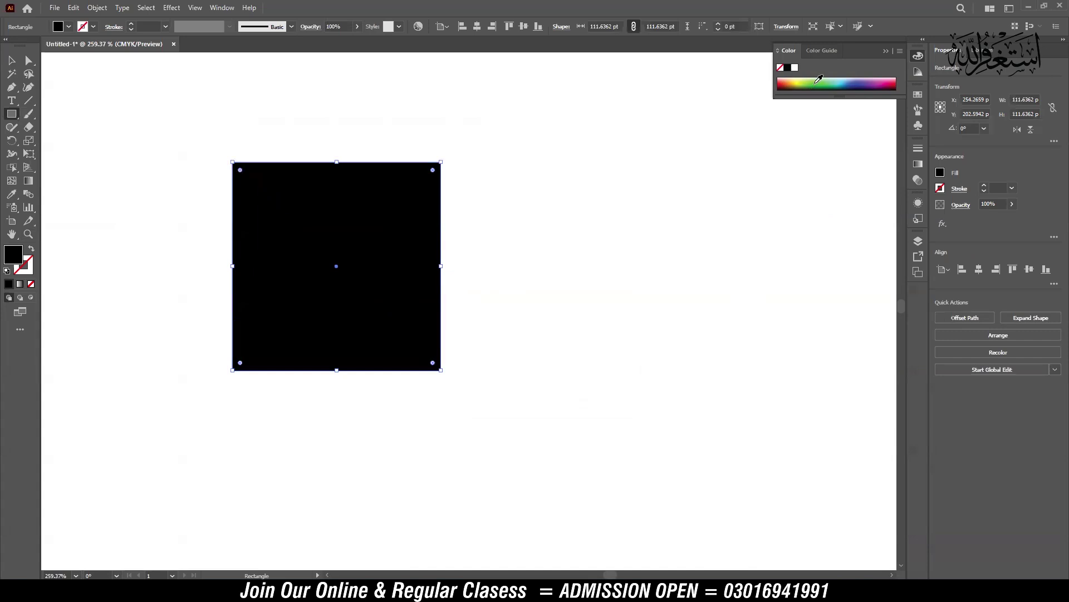
click(816, 84)
- Copy the square into five overlapping squares and fill them all brown
key(v)
mouse_move(344, 221)
mouse_down()
mouse_move(302, 169)
mouse_move(448, 237)
mouse_move(581, 141)
mouse_move(373, 332)
mouse_move(651, 384)
mouse_up()
drag(621, 433, 591, 192)
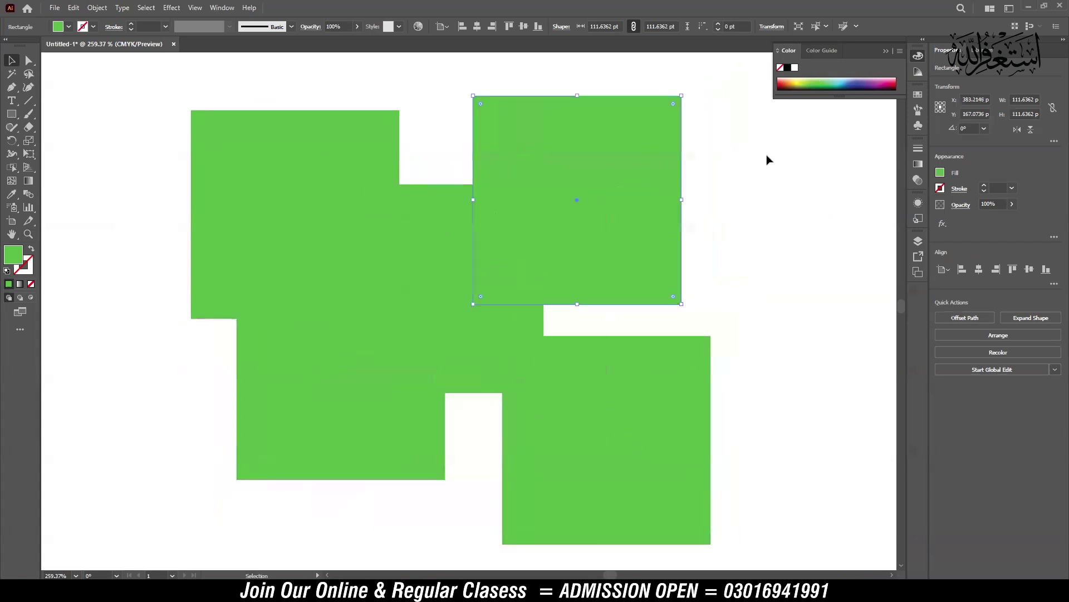
drag(767, 160, 358, 454)
drag(612, 413, 631, 403)
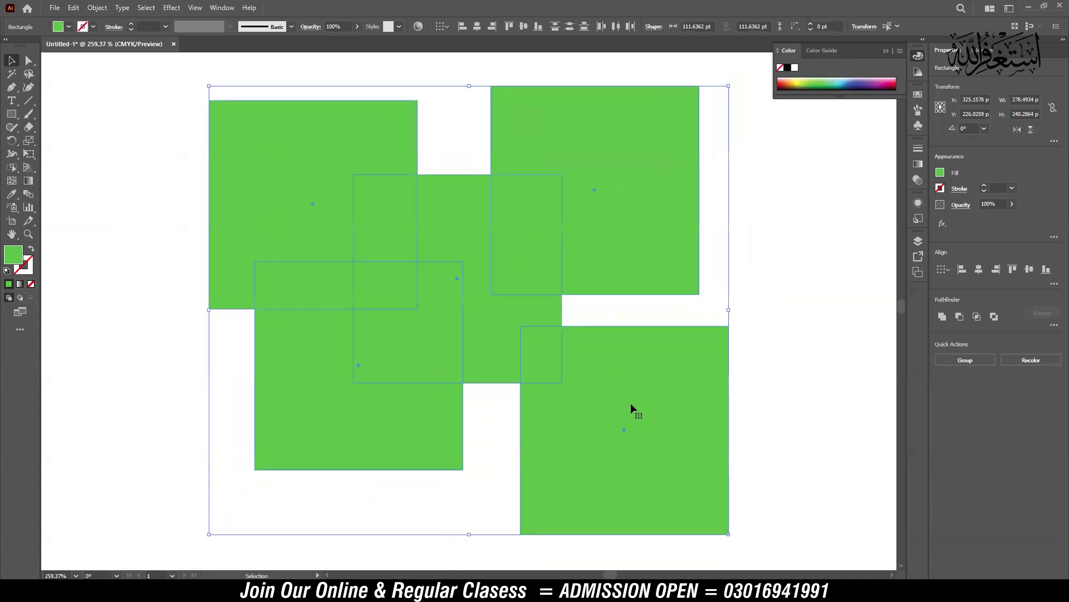
click(790, 84)
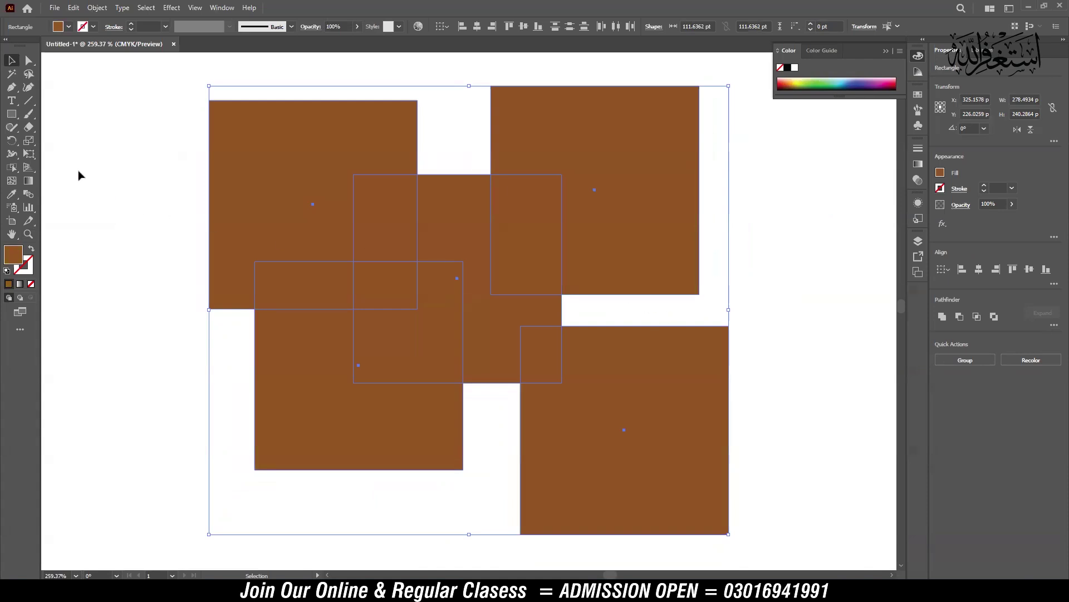
click(12, 169)
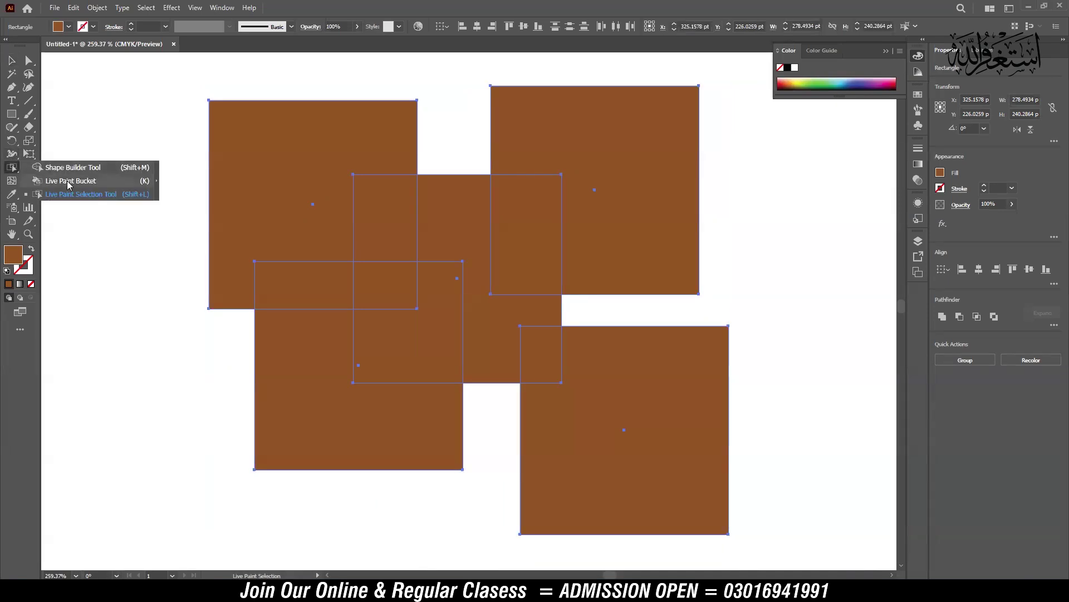
- Switch to the Live Paint Bucket and show an enlarged Swatches panel
click(69, 181)
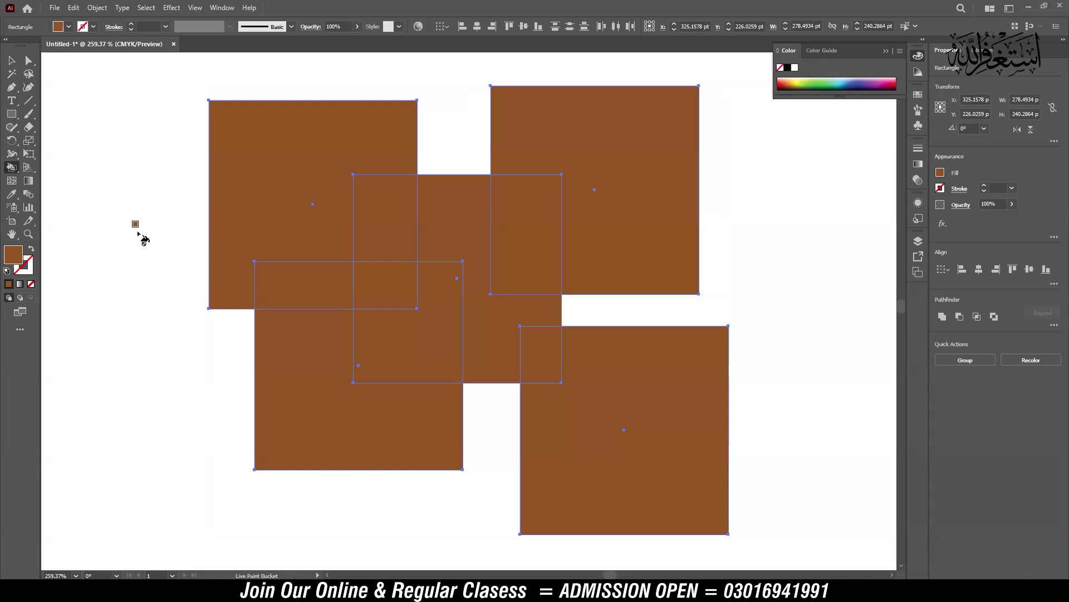
click(918, 96)
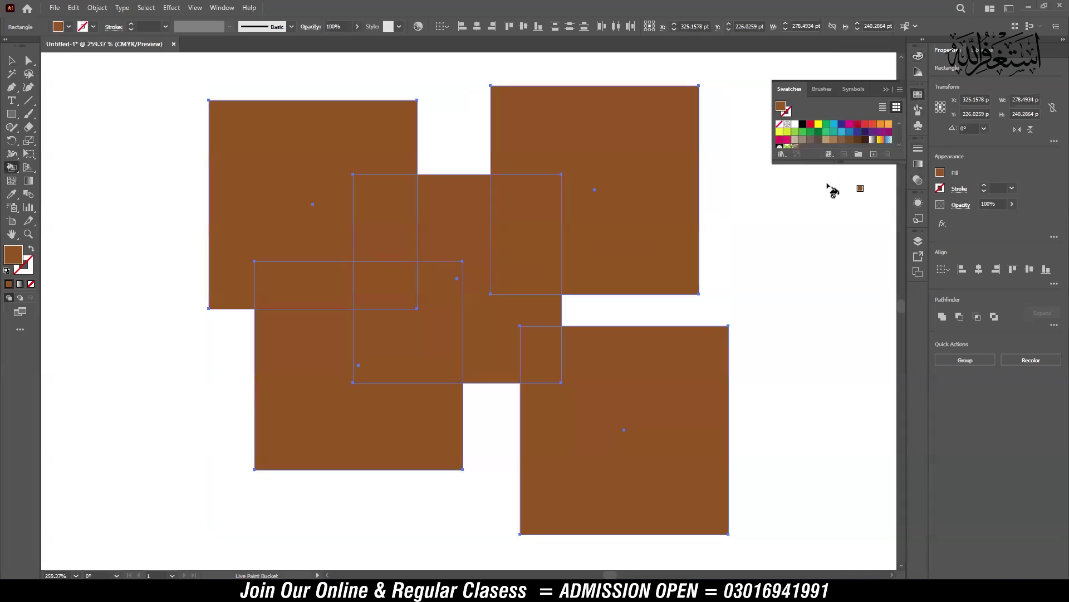
drag(819, 166, 824, 254)
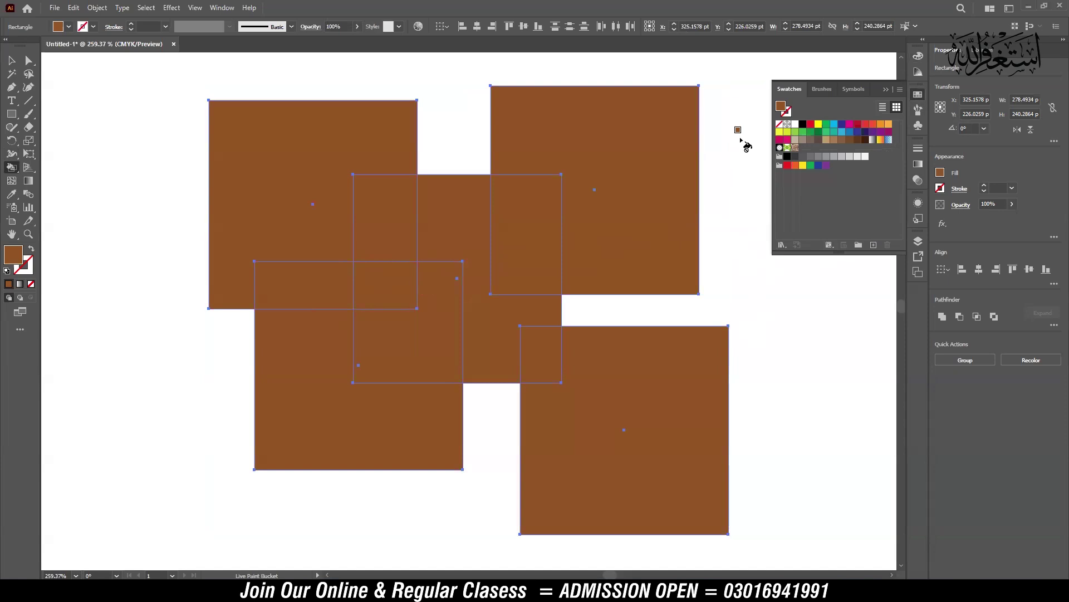
scroll(746, 146, down, 1)
scroll(746, 146, up, 1)
scroll(745, 146, left, 1)
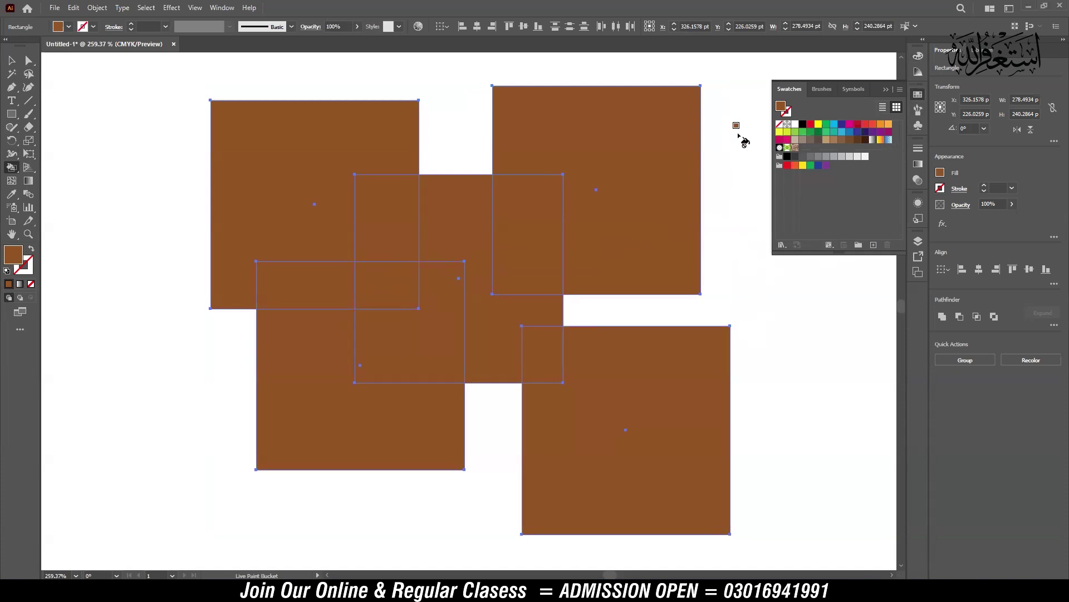
key(Right)
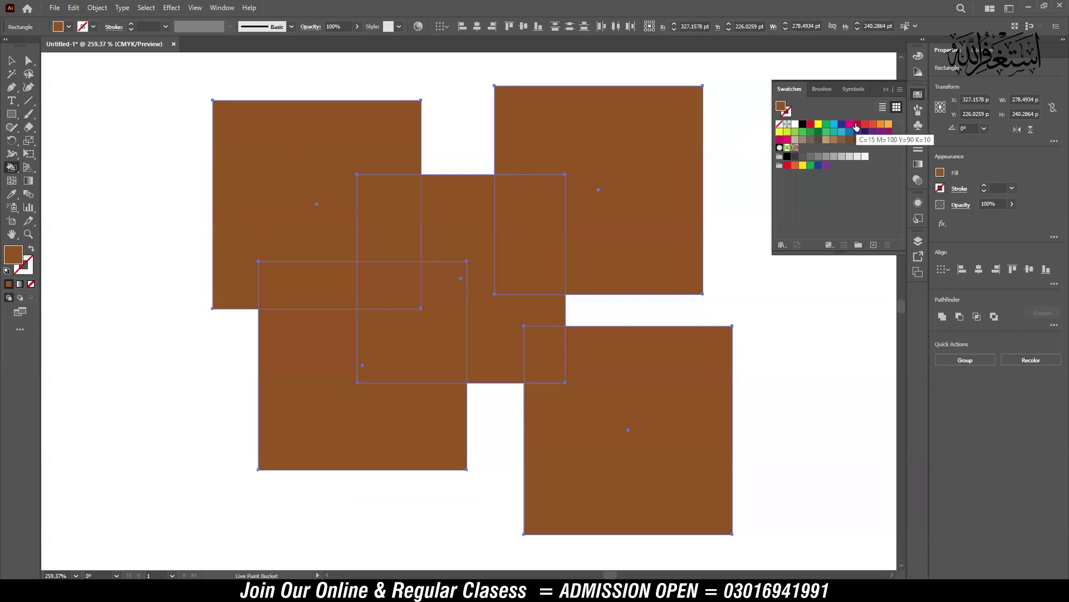
- Try cyan, then settle on yellow as the live paint colour
click(834, 127)
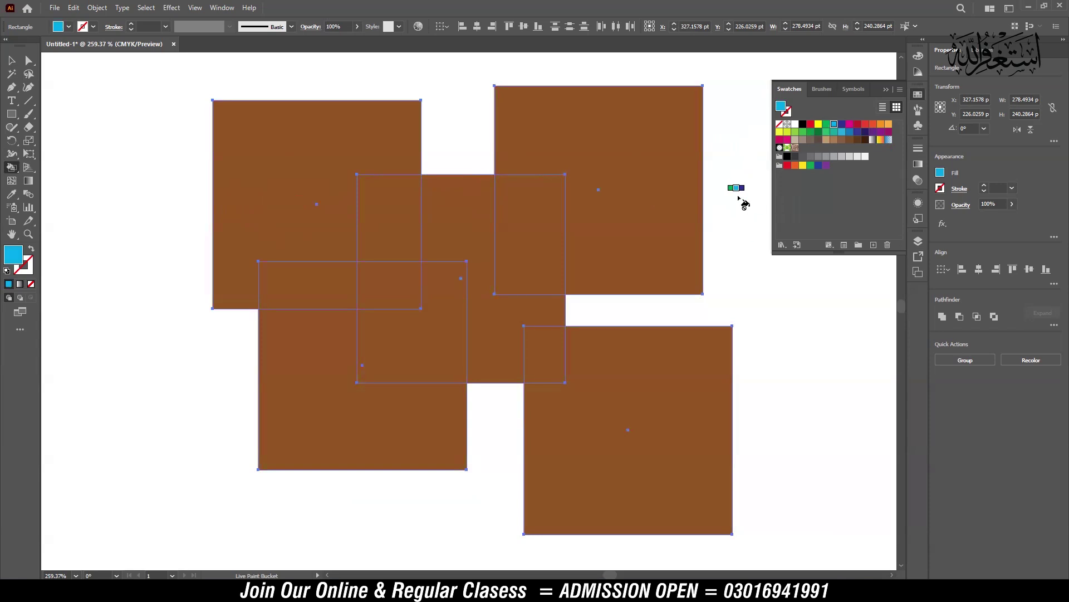
key(Right)
key(Left)
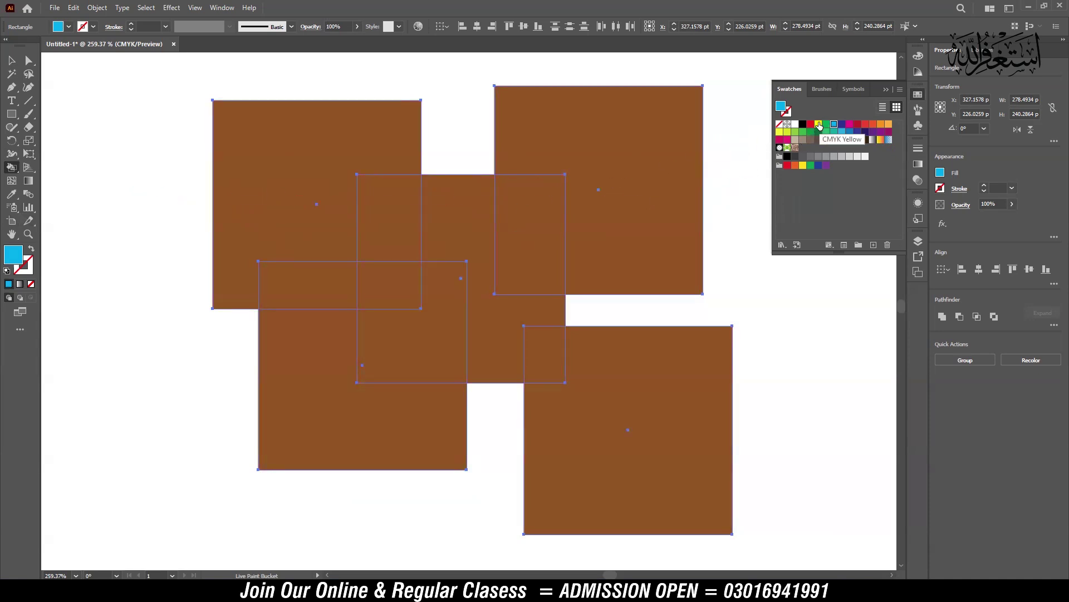
click(818, 125)
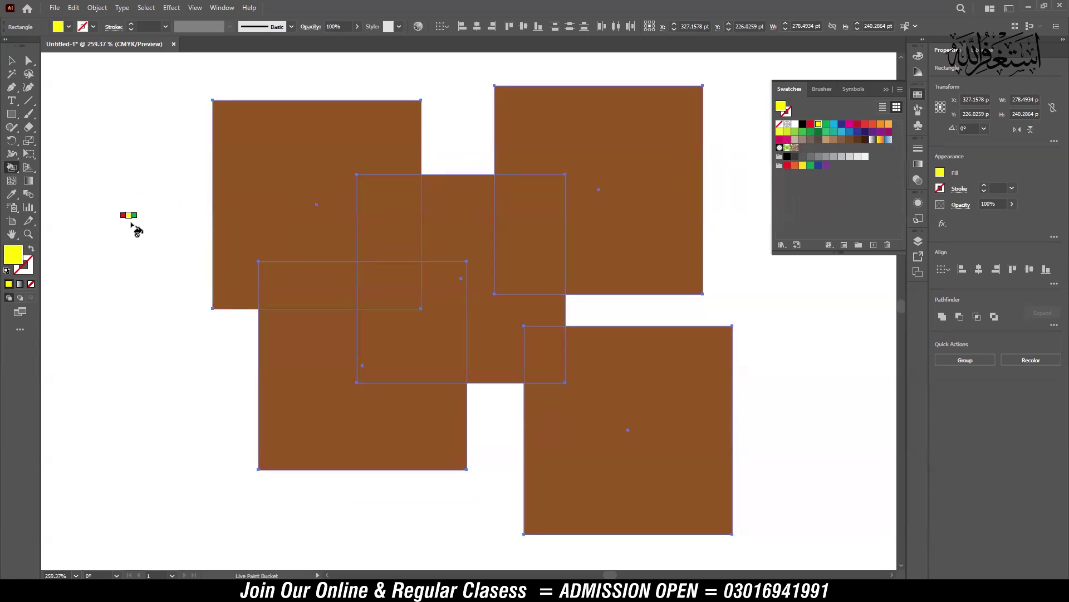
key(Right)
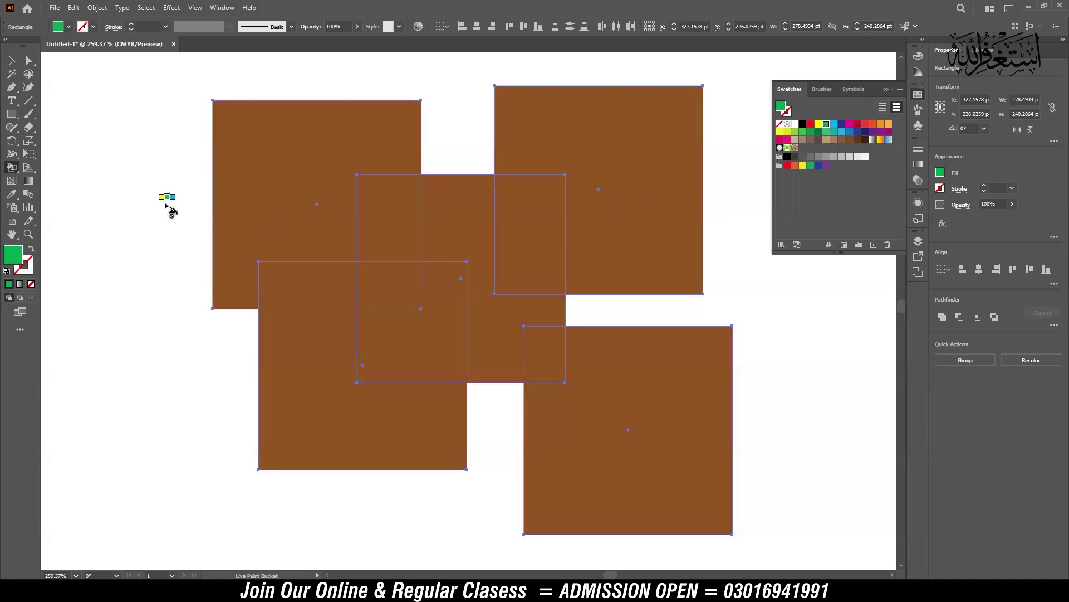
key(Left)
key(Left)
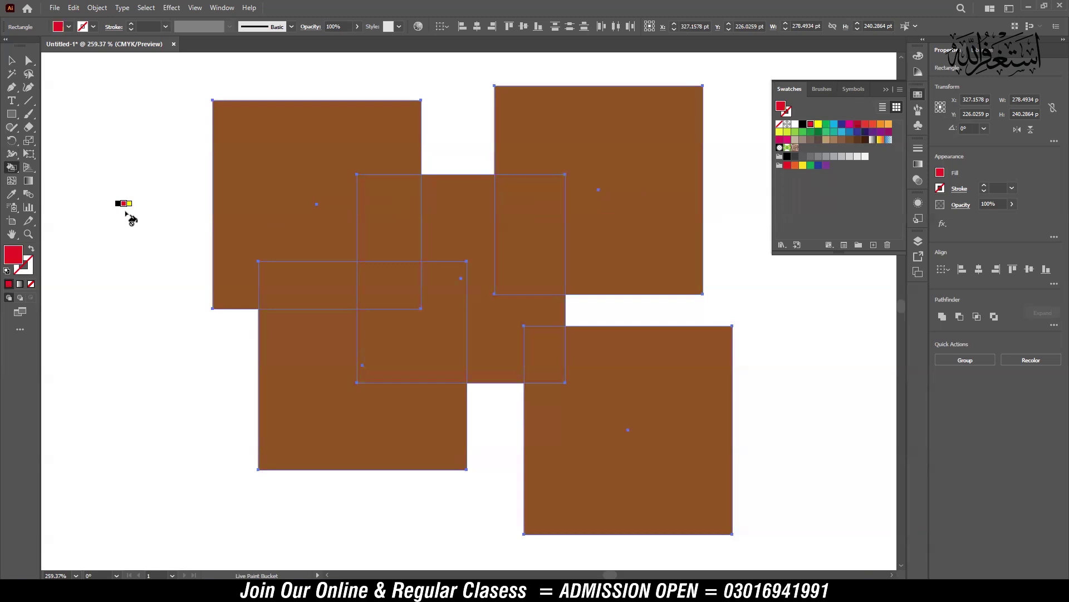
key(Right)
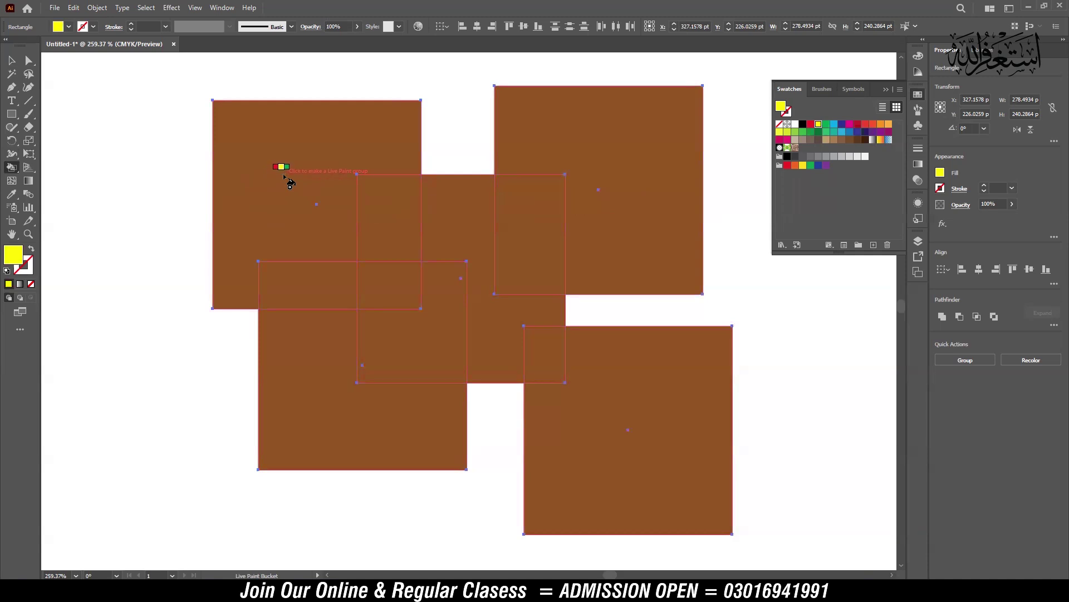
- Live-paint the first regions yellow, red, green and cyan
click(538, 218)
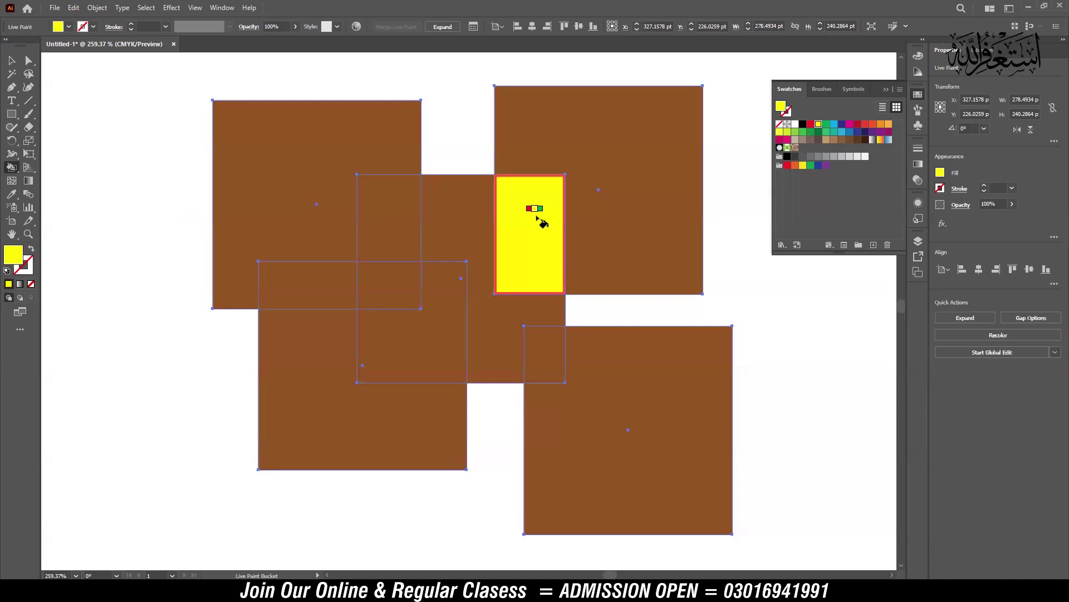
key(Left)
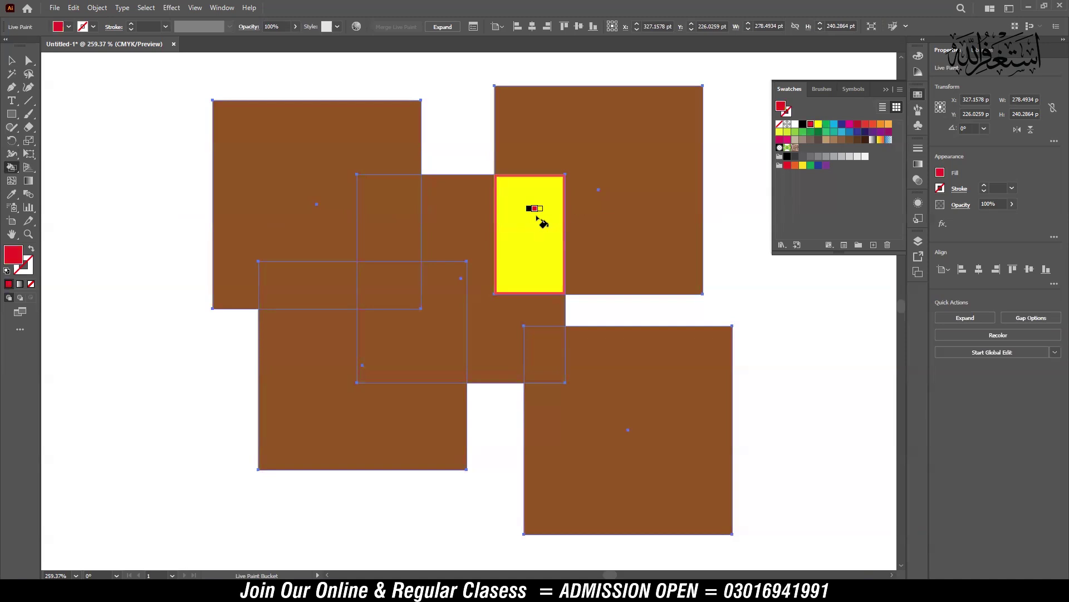
click(470, 210)
key(Right)
key(Right)
click(641, 192)
key(Right)
click(306, 170)
- Live-paint the remaining regions dark blue, magenta, crimson, orange-red and orange
key(Right)
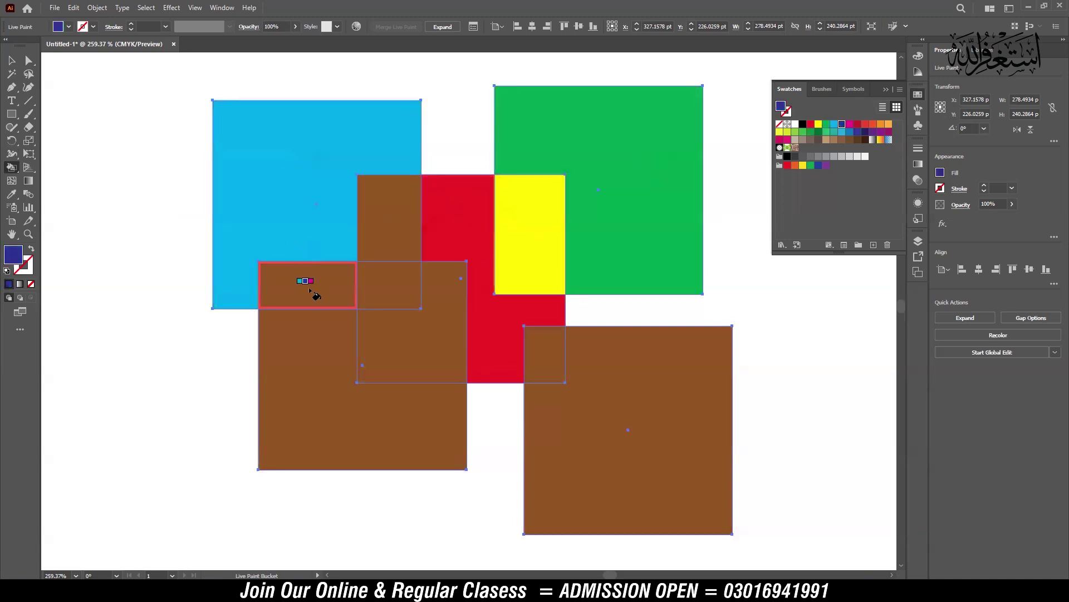
click(309, 289)
key(Right)
click(389, 230)
key(Right)
click(388, 298)
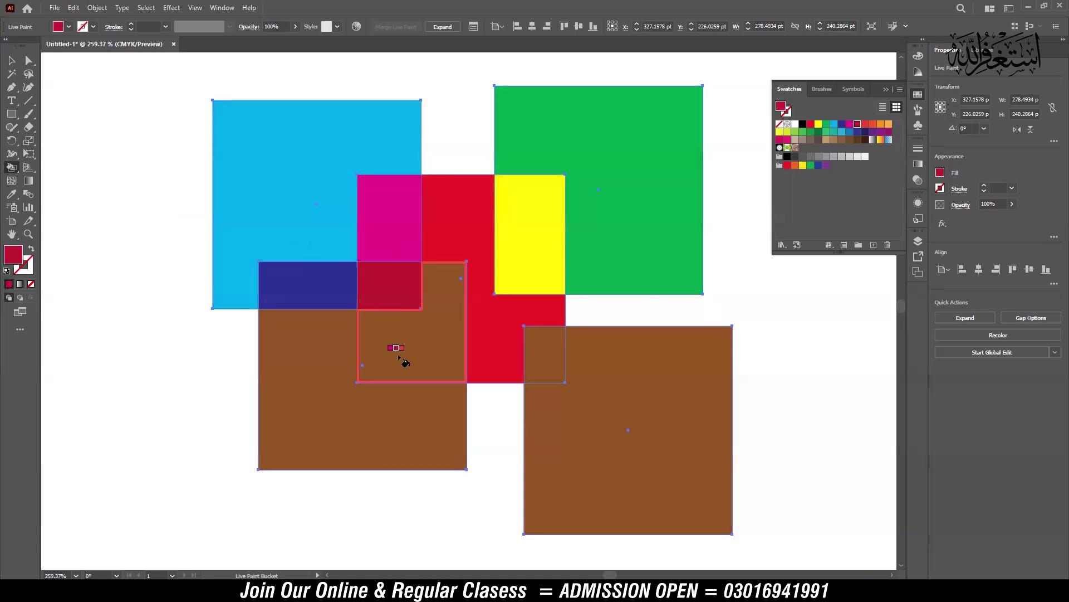
key(Right)
key(Right)
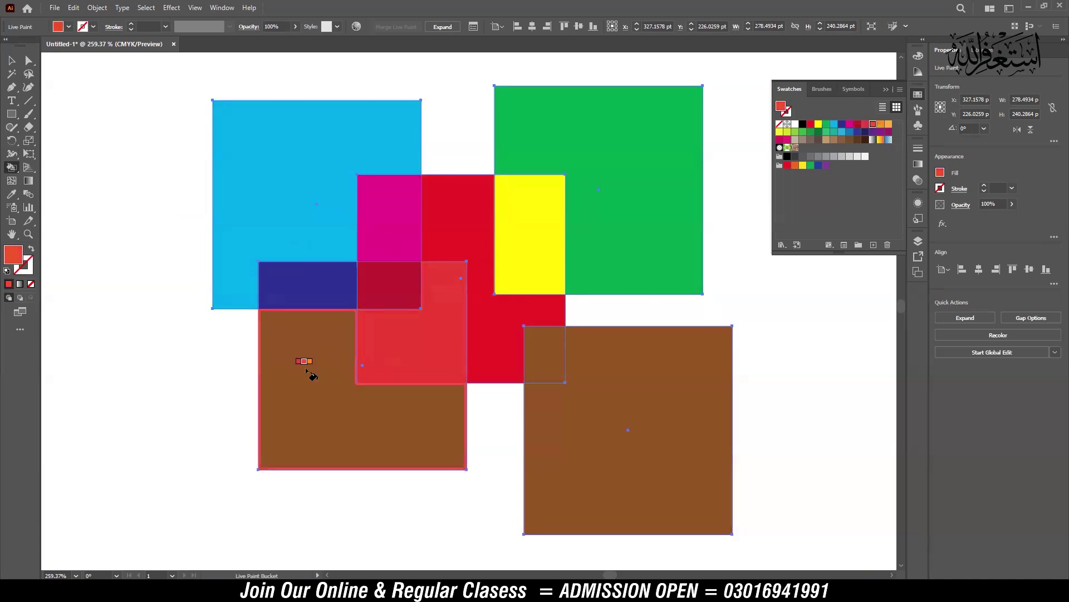
click(306, 370)
key(Right)
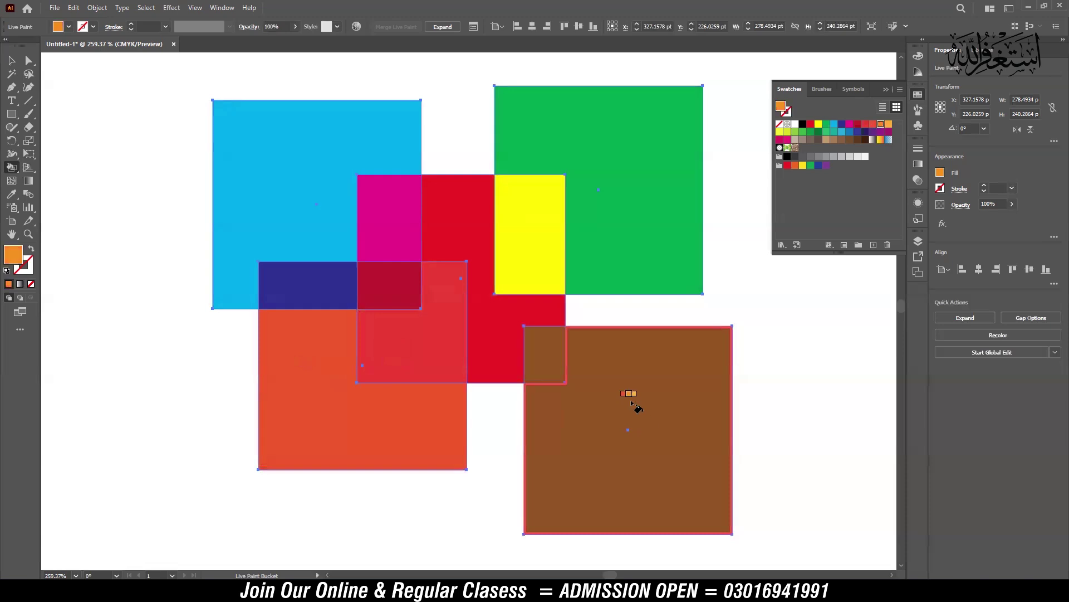
click(630, 399)
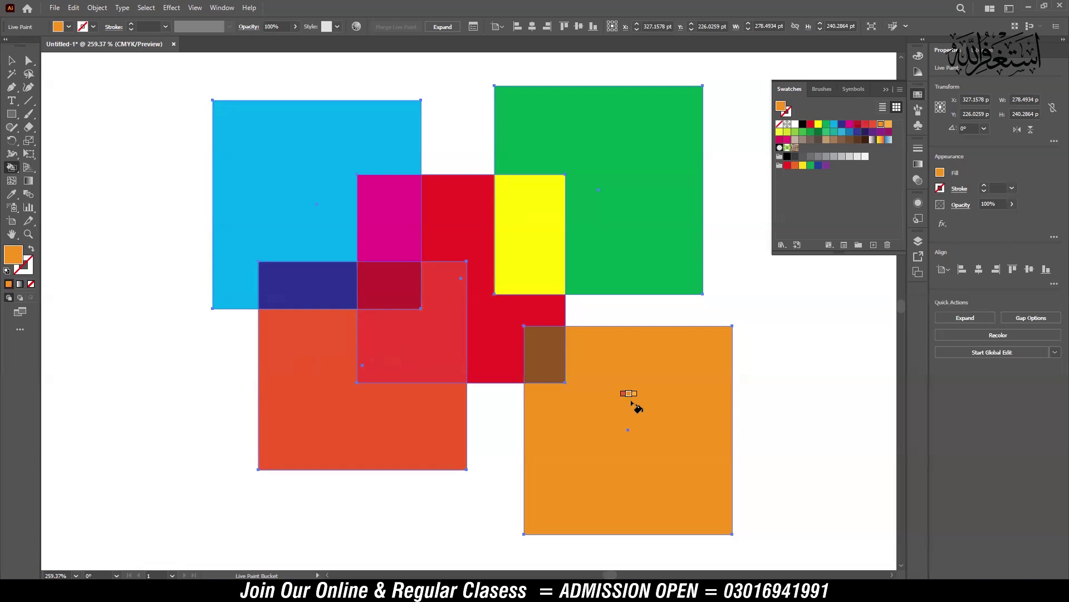
- Marquee-select all the painted artwork and delete it
click(11, 60)
drag(159, 75, 729, 488)
key(Delete)
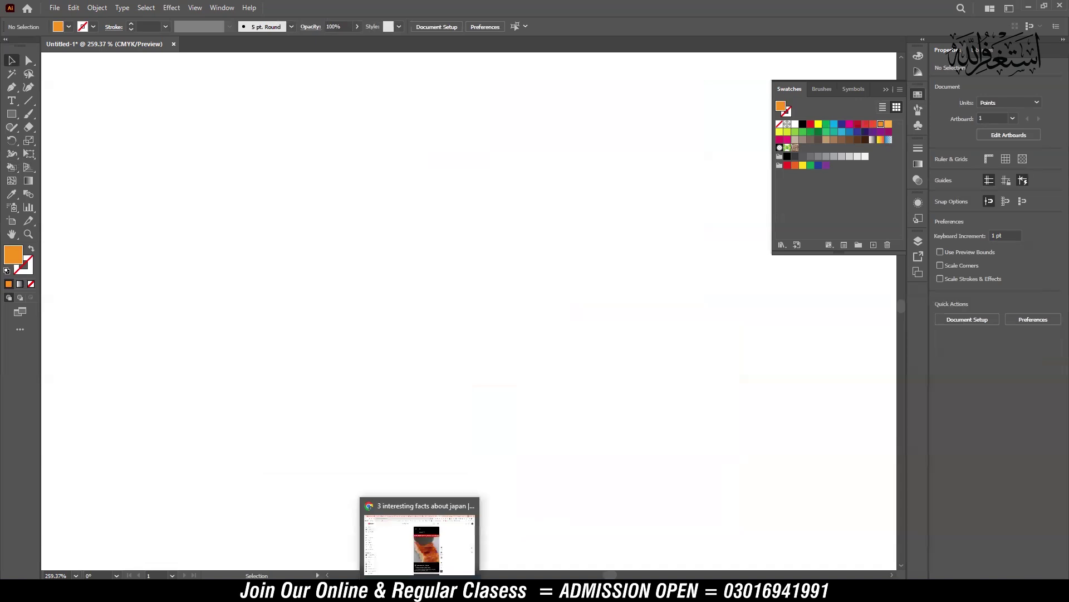
- Search Google Images for 'gradent color' in a new Chrome tab and browse the results
mouse_move(420, 593)
click(421, 534)
click(958, 14)
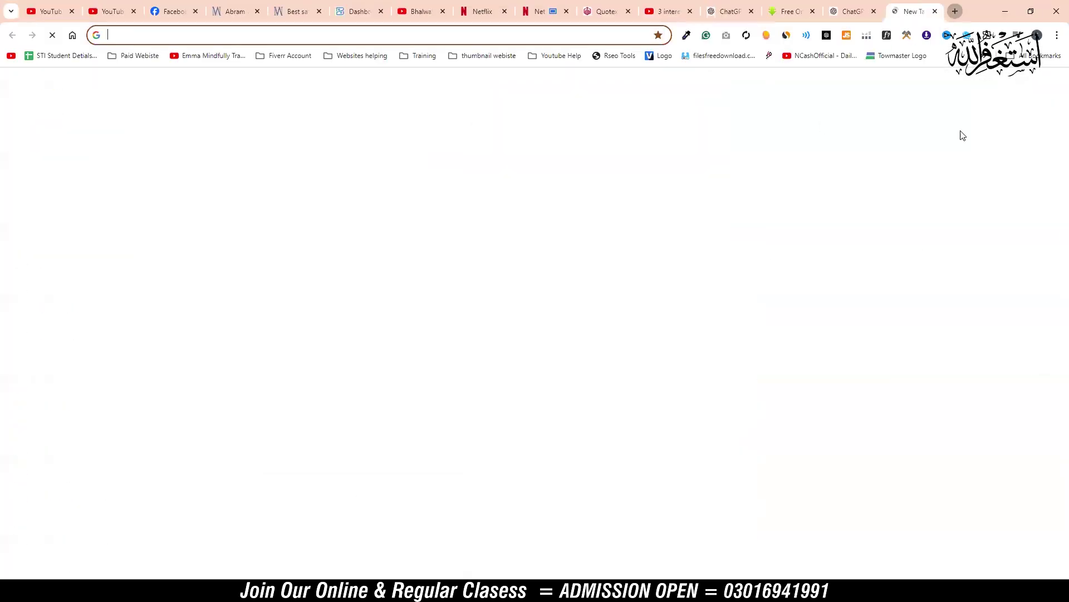
click(466, 240)
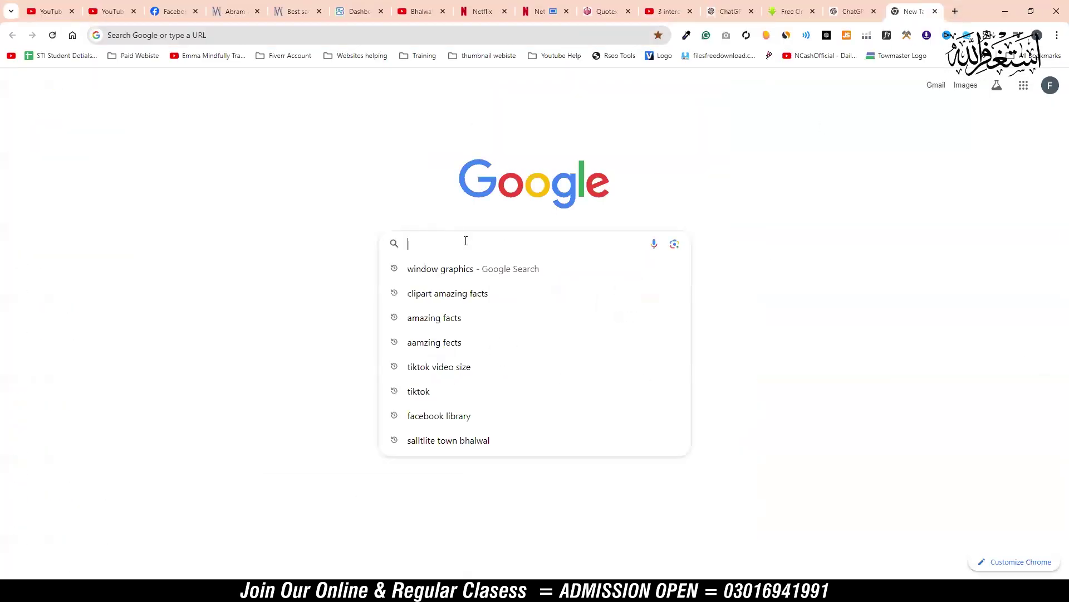
text(gradent color)
key(Return)
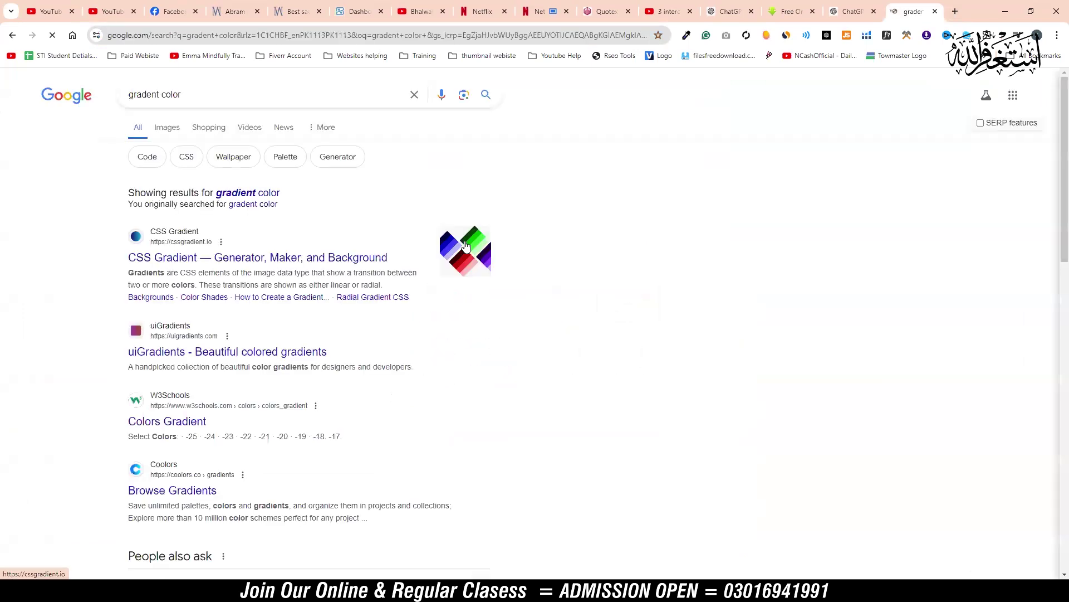
click(168, 130)
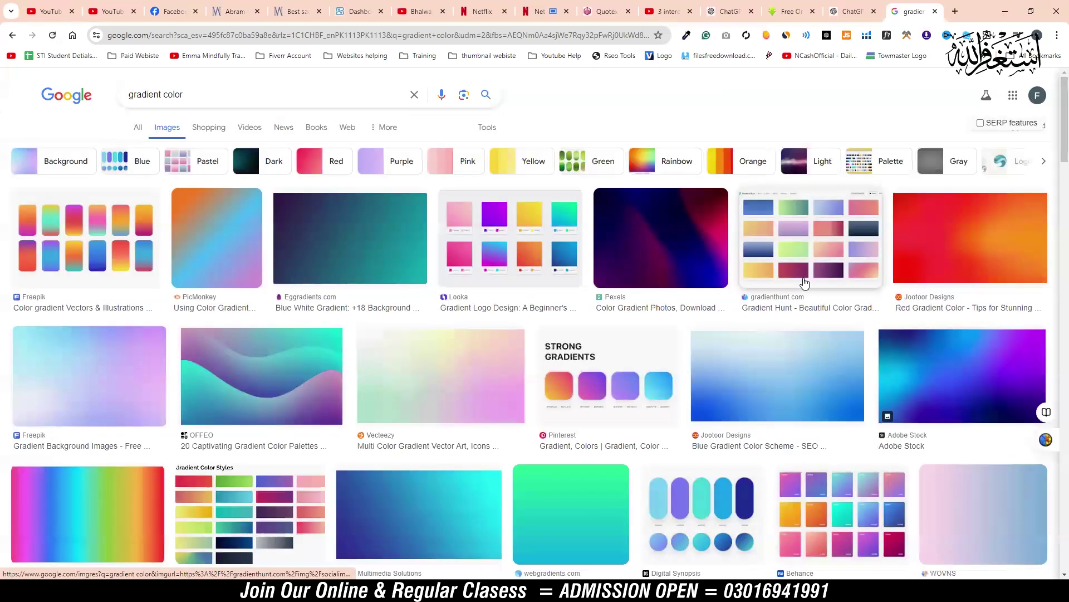
scroll(574, 358, down, 4)
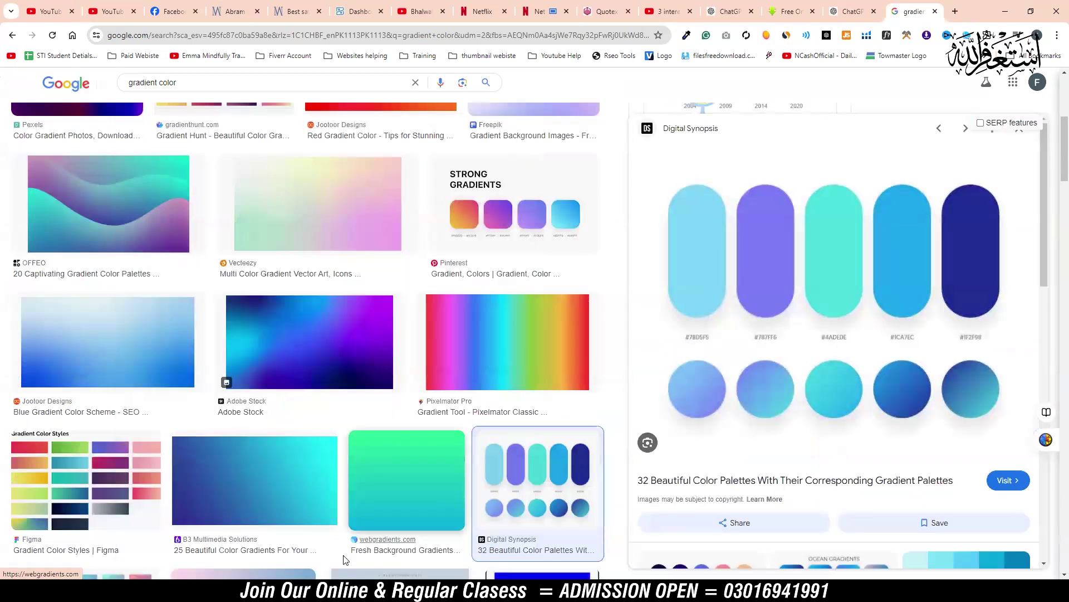
key(alt+Tab)
- Paste the palette screenshot, then draw a square and duplicate it into a row of five
key(ctrl+v)
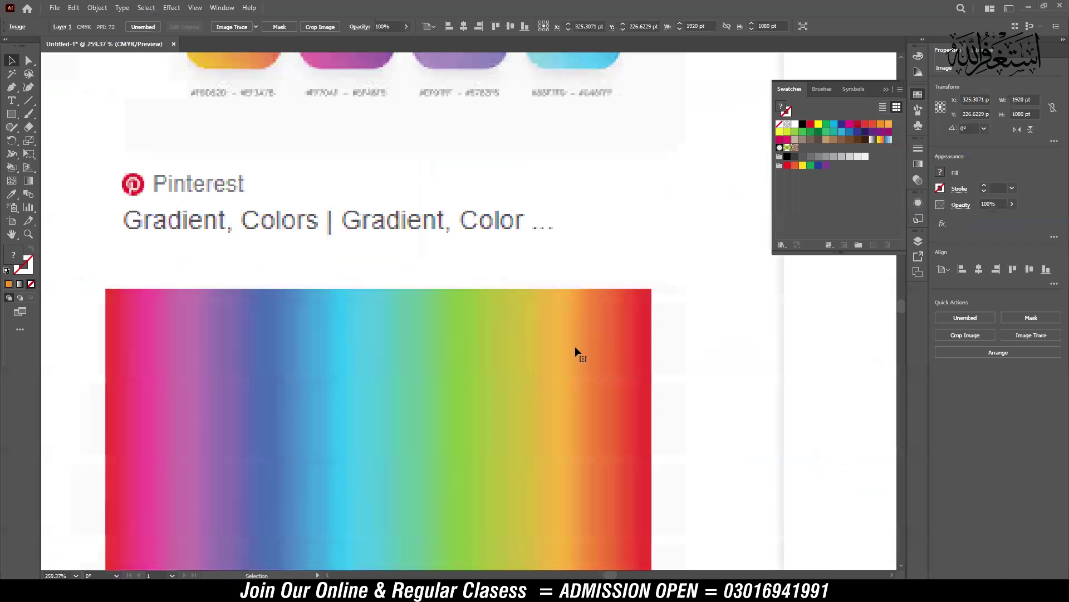
scroll(443, 293, down, 5)
scroll(443, 293, up, 2)
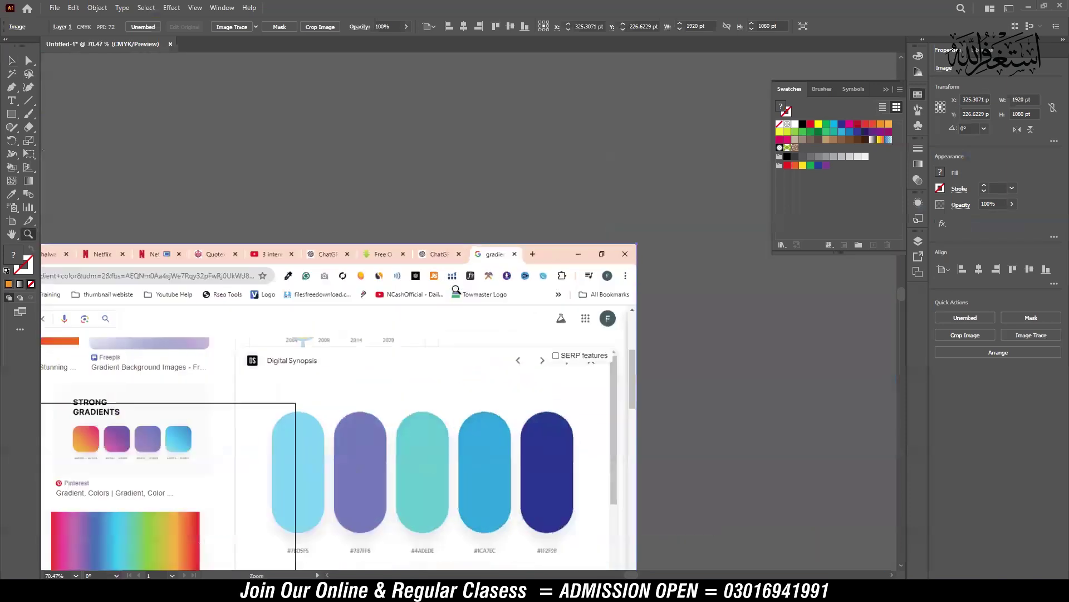
key(m)
drag(276, 118, 345, 186)
key(v)
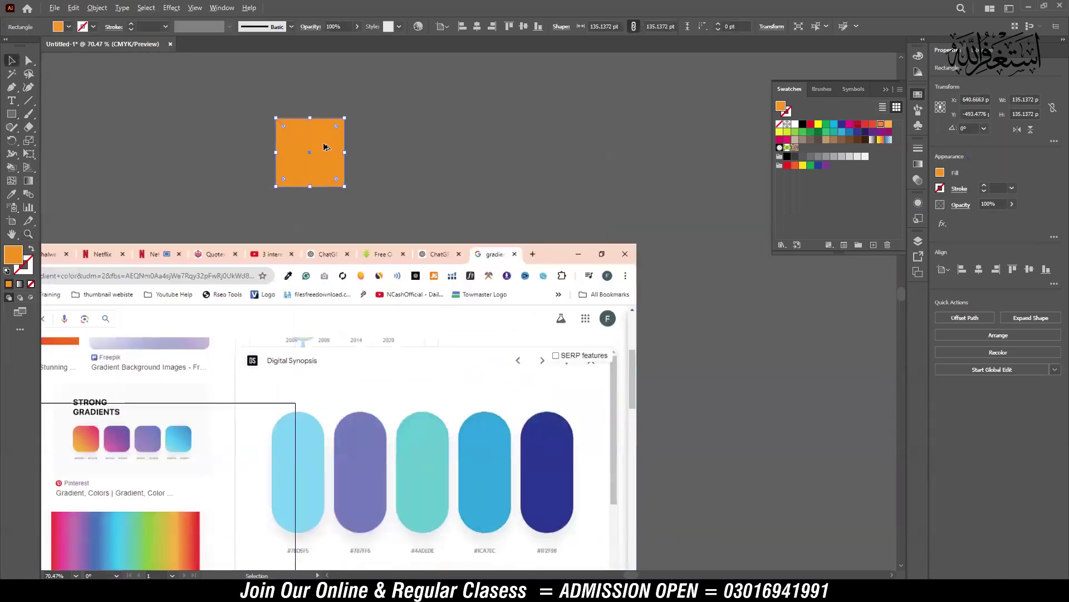
drag(325, 143, 407, 144)
key(ctrl+d)
key(ctrl+d)
key(ctrl+d)
key(i)
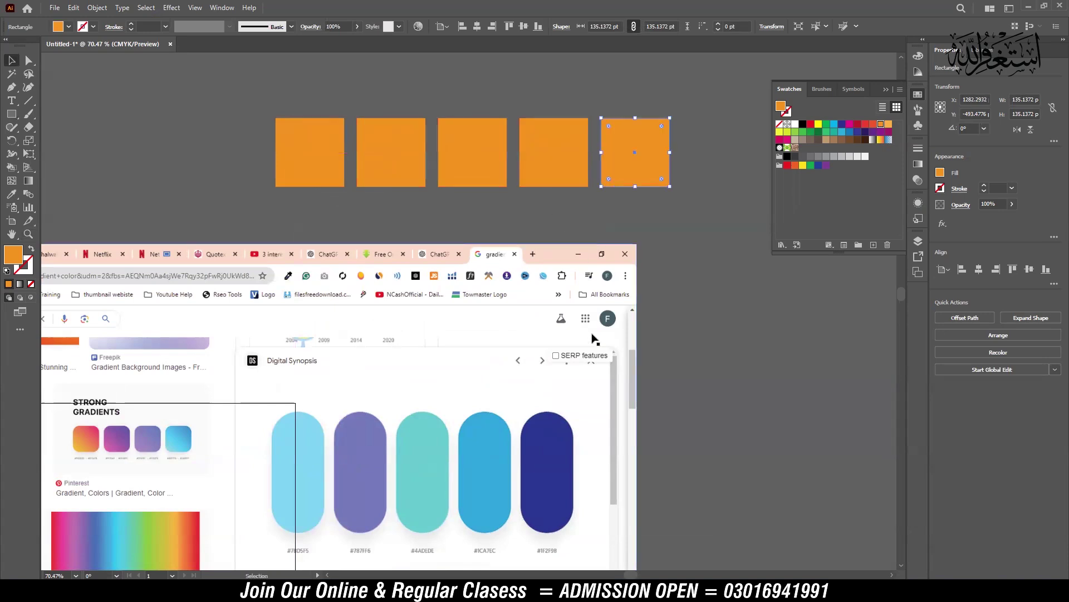
- Eyedropper the squares with the navy, blue, teal, purple and light-blue pill colours
click(557, 457)
ctrl+click(549, 174)
click(494, 423)
ctrl+click(466, 131)
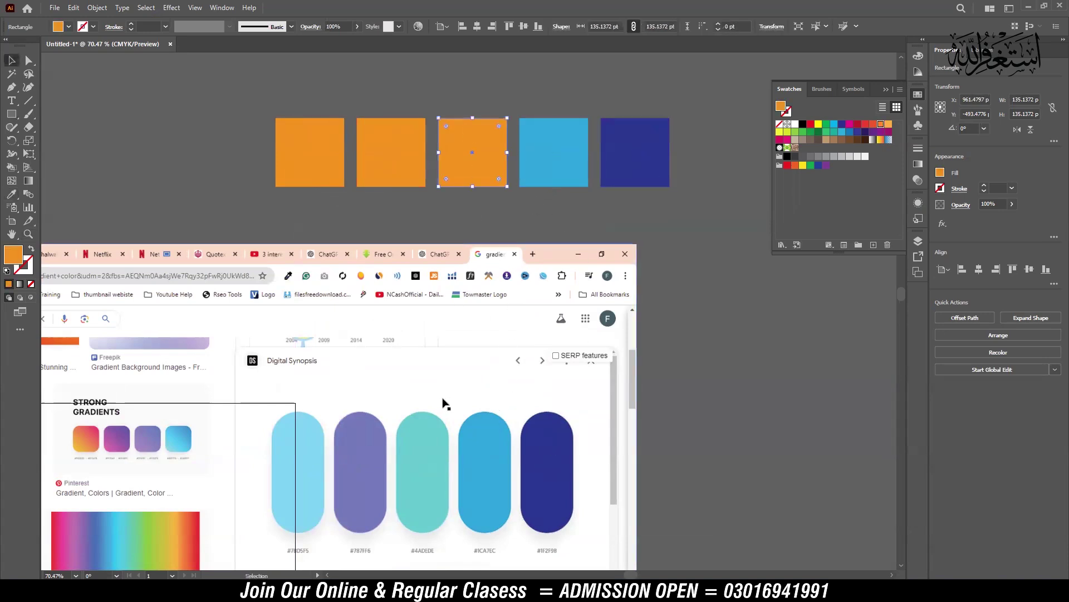
key(u)
key(i)
click(420, 439)
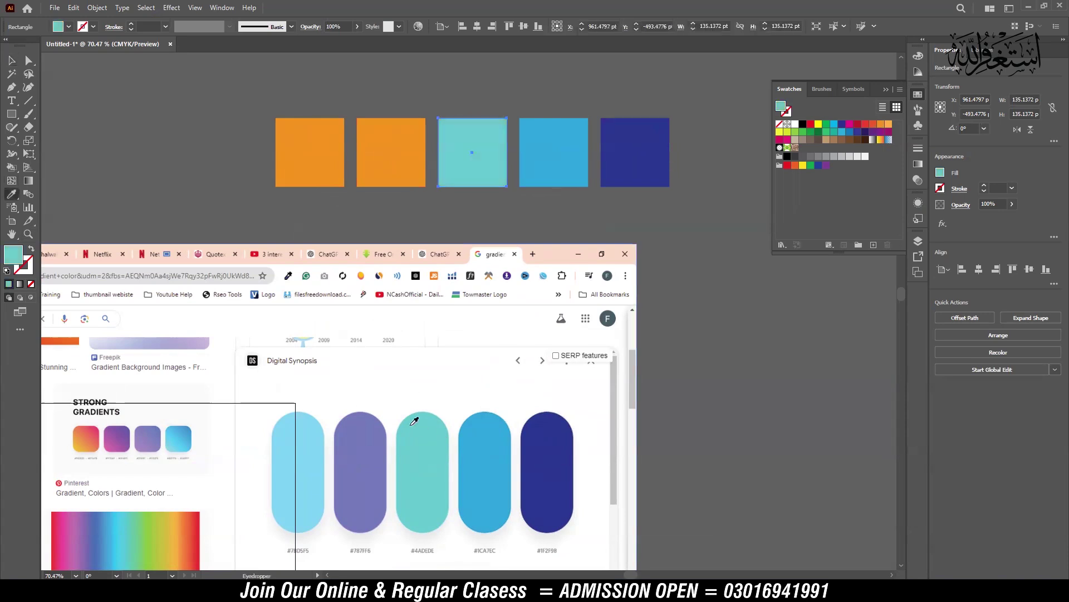
ctrl+click(393, 153)
click(368, 460)
ctrl+click(309, 152)
click(316, 419)
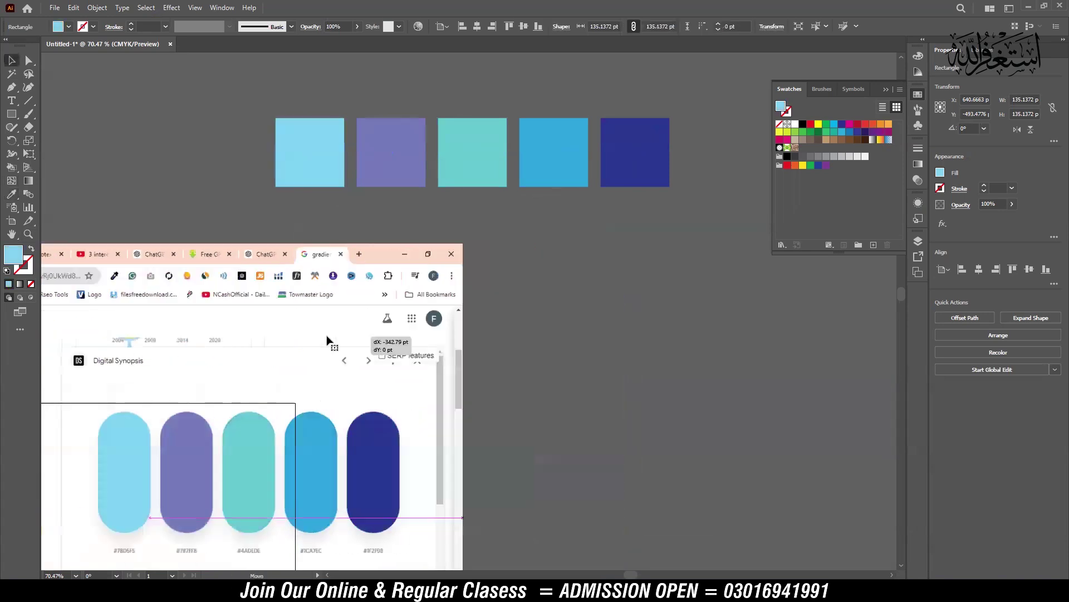
- Remove the screenshot and move the row of five squares lower
key(v)
key(ctrl+a)
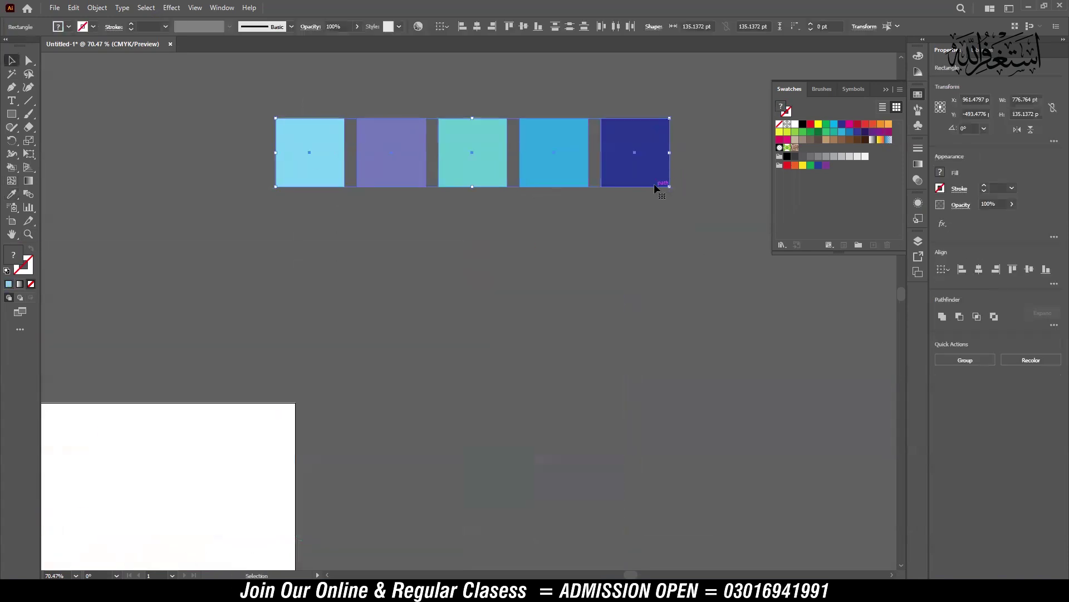
drag(654, 185, 665, 254)
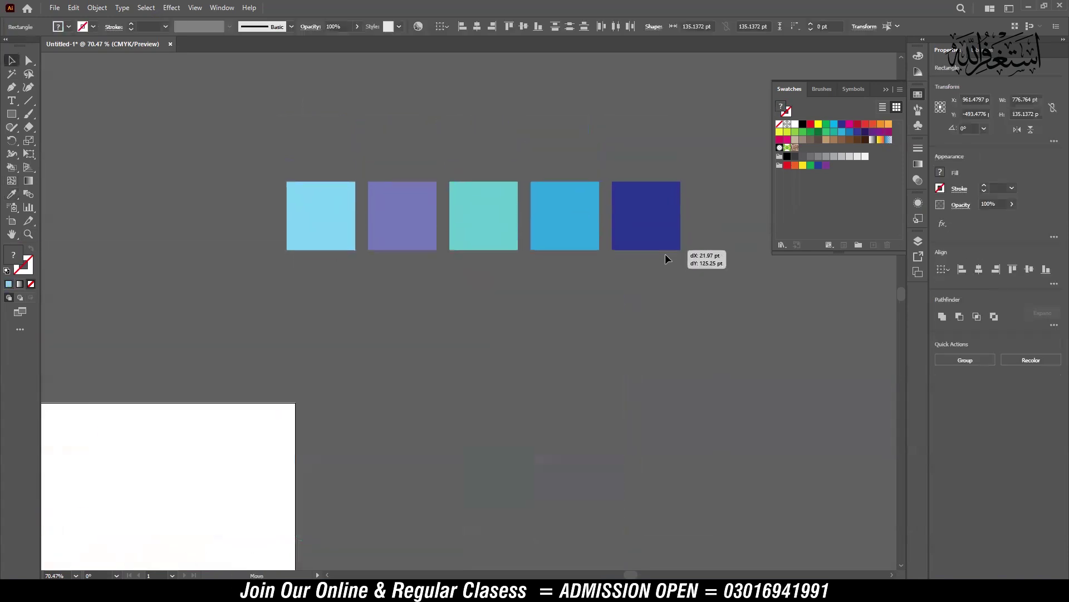
- Save the five square colours as a new colour group and delete the squares
click(857, 245)
click(527, 332)
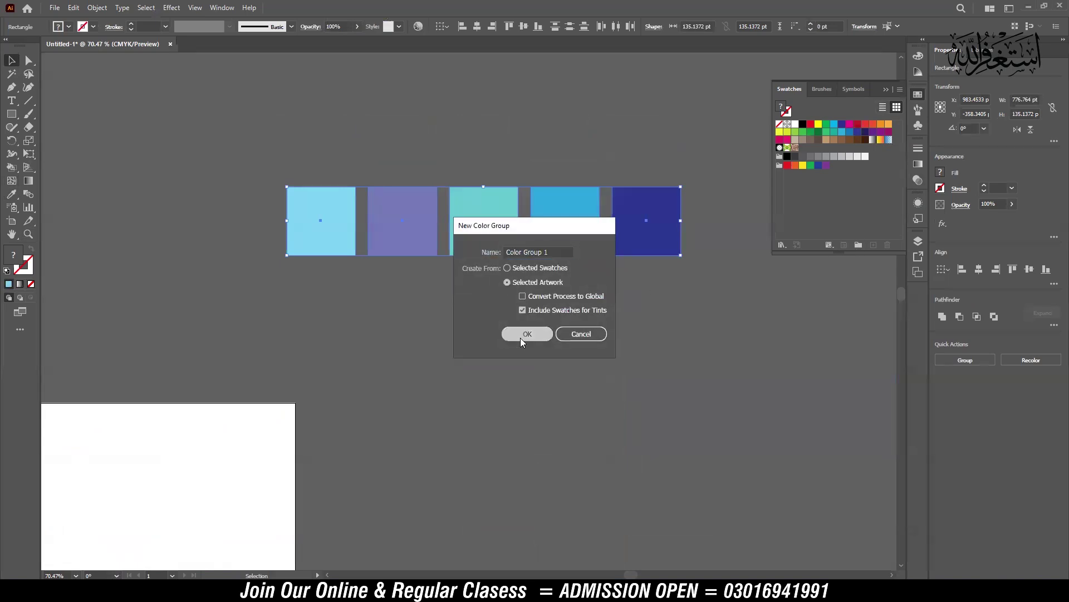
click(815, 189)
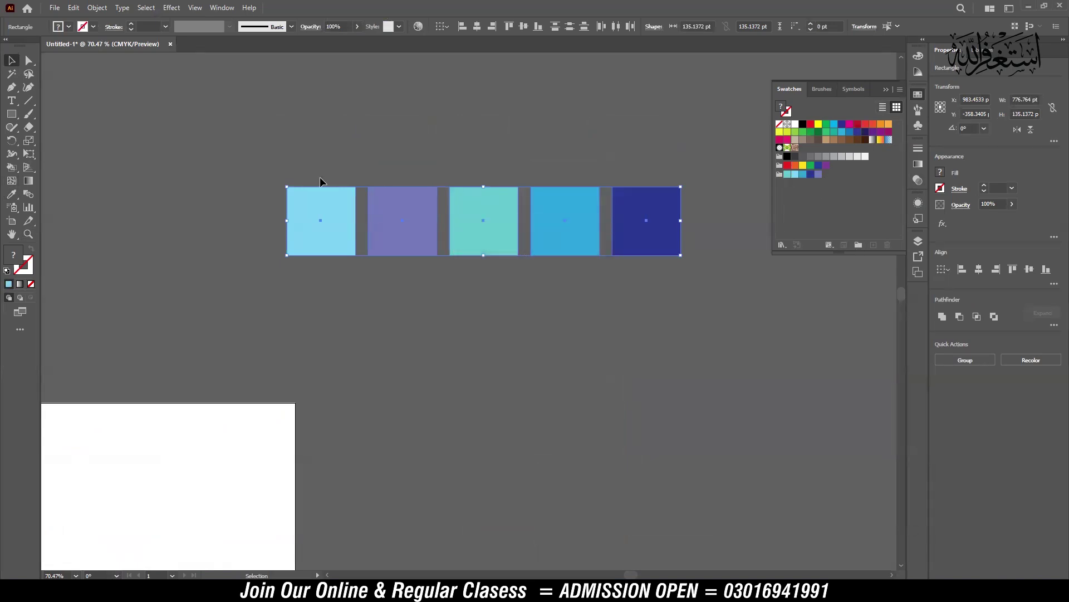
key(Delete)
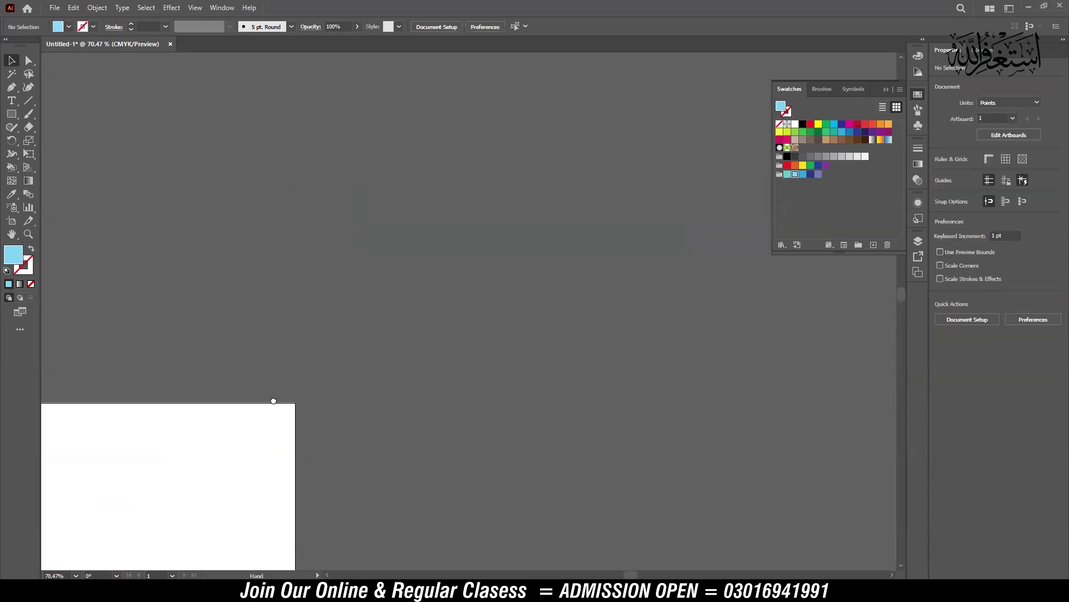
- Draw a light-blue square with copies overlapping it across the artboard, then select them all
drag(275, 406, 566, 98)
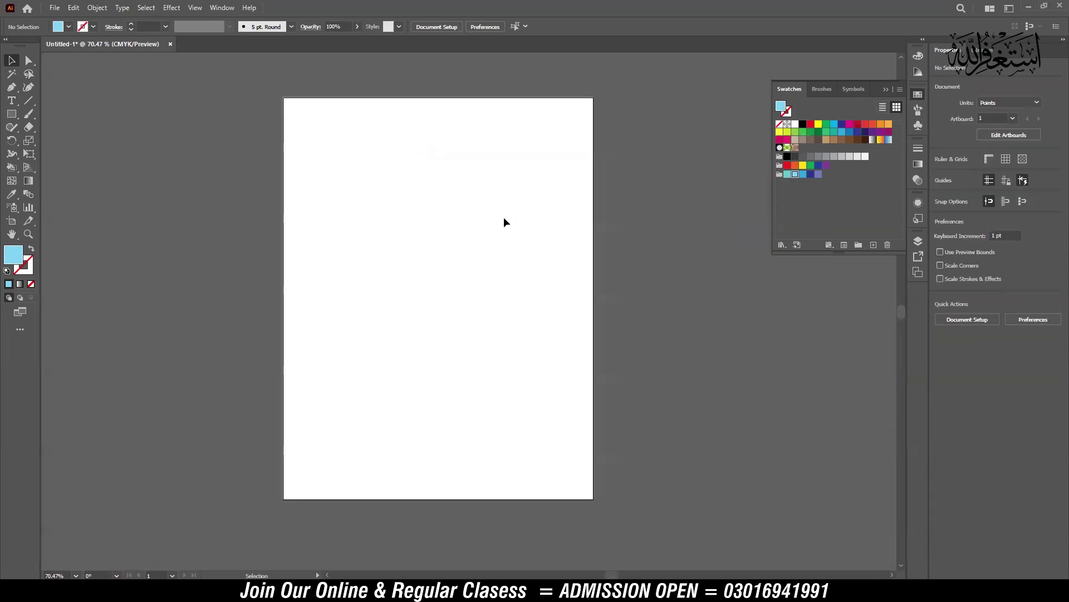
drag(394, 191, 580, 303)
key(m)
drag(235, 138, 396, 301)
key(v)
mouse_move(349, 177)
mouse_down()
mouse_move(432, 246)
mouse_move(575, 139)
mouse_up()
mouse_move(525, 176)
mouse_down()
mouse_move(530, 330)
mouse_move(531, 320)
mouse_move(659, 301)
mouse_up()
drag(532, 303, 428, 391)
drag(179, 125, 682, 433)
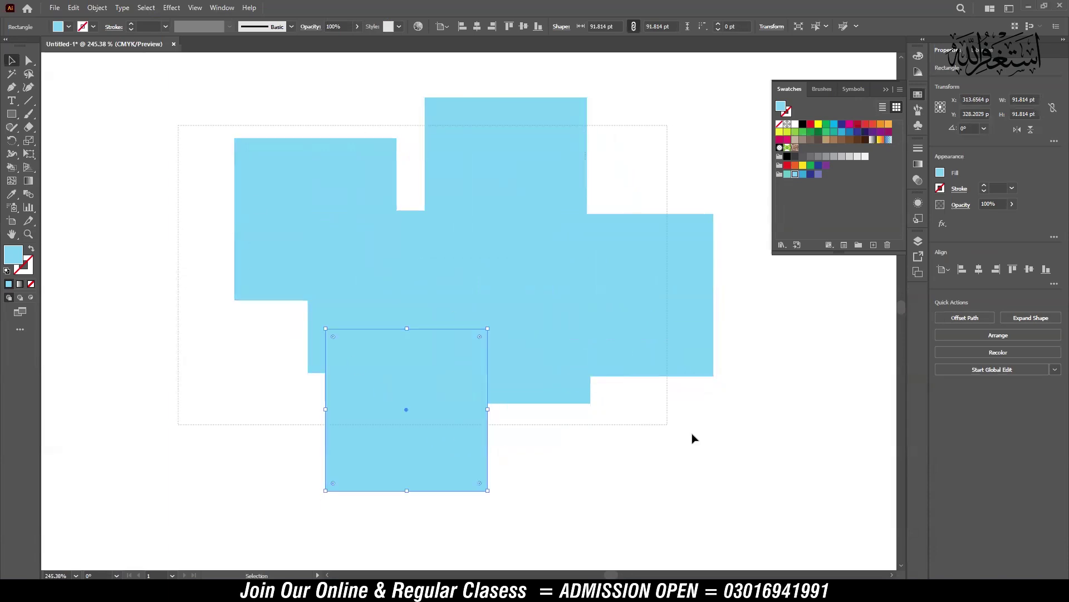
- With the Live Paint Bucket and the saved colour group, fill the top-left region teal
click(11, 167)
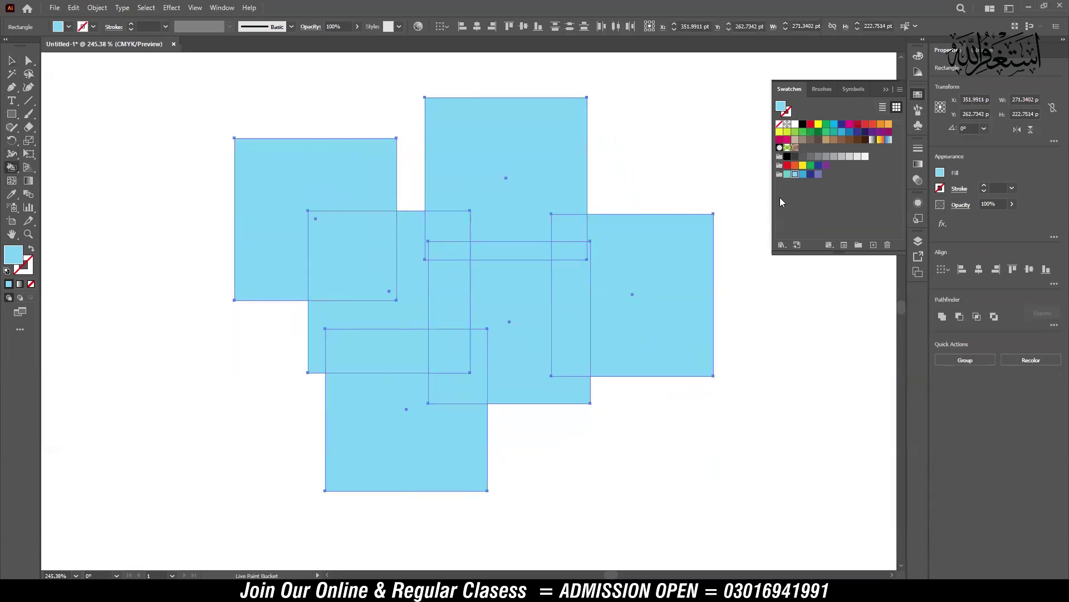
click(803, 174)
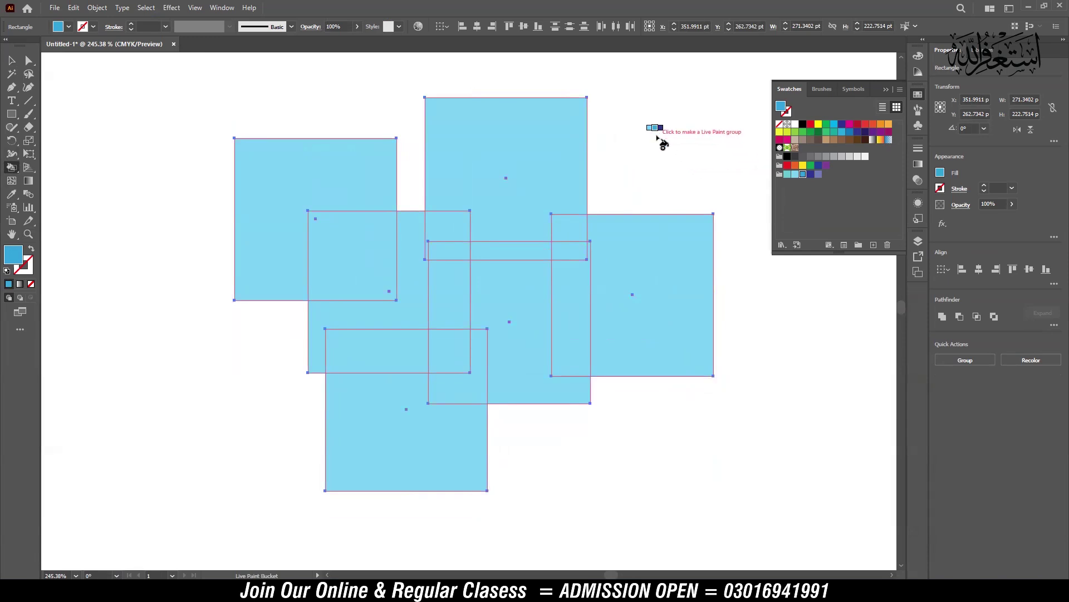
key(Right)
key(Left)
key(Right)
key(Left)
key(Left)
key(Left)
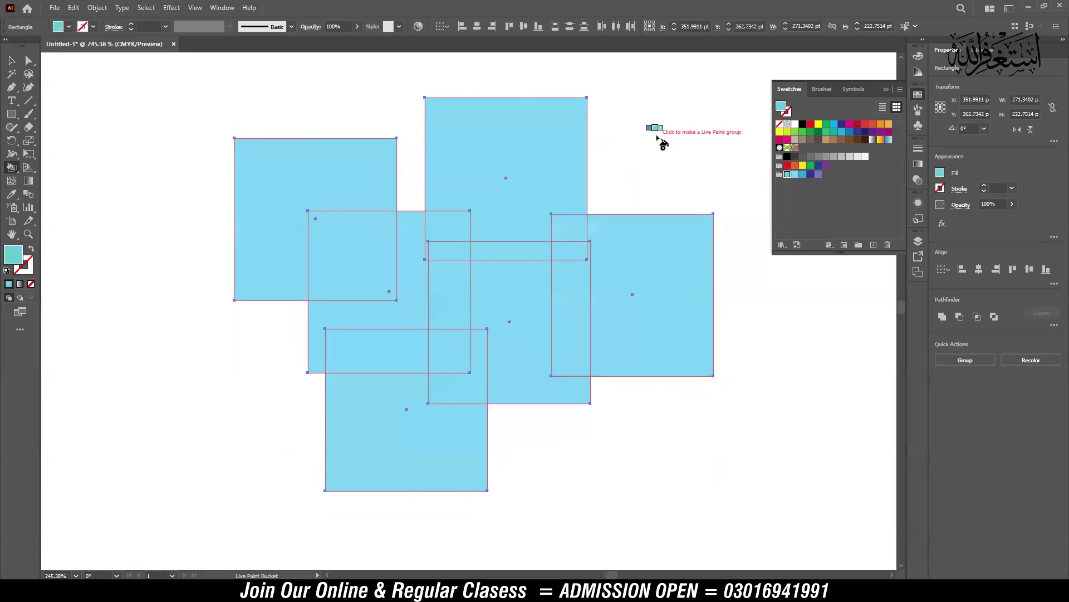
click(331, 178)
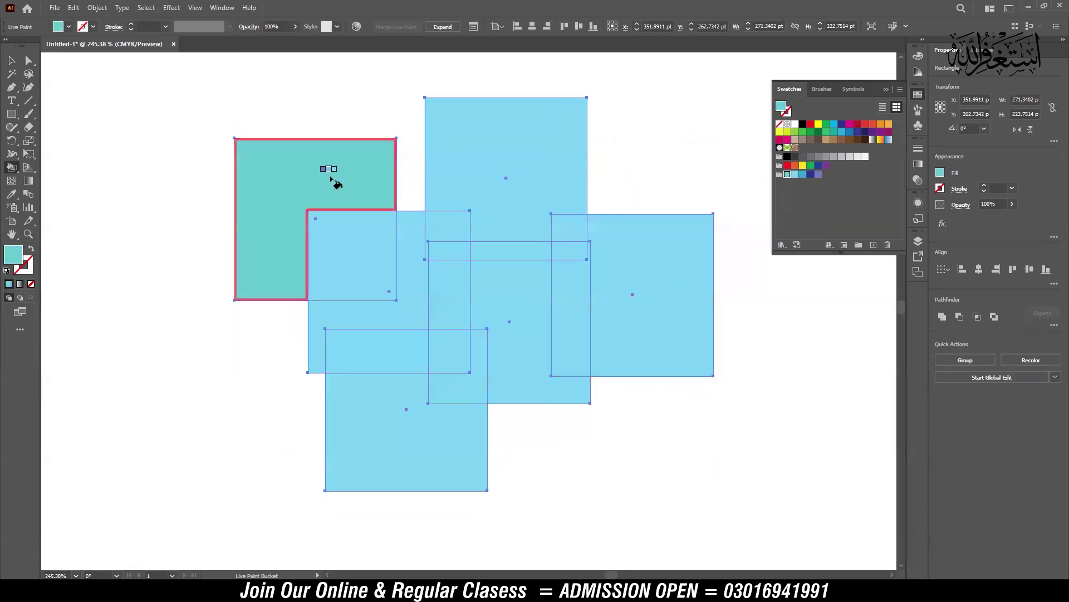
- Fill the L-shaped overlap darker blue, small overlap navy, top square purple, bottom square navy
key(Right)
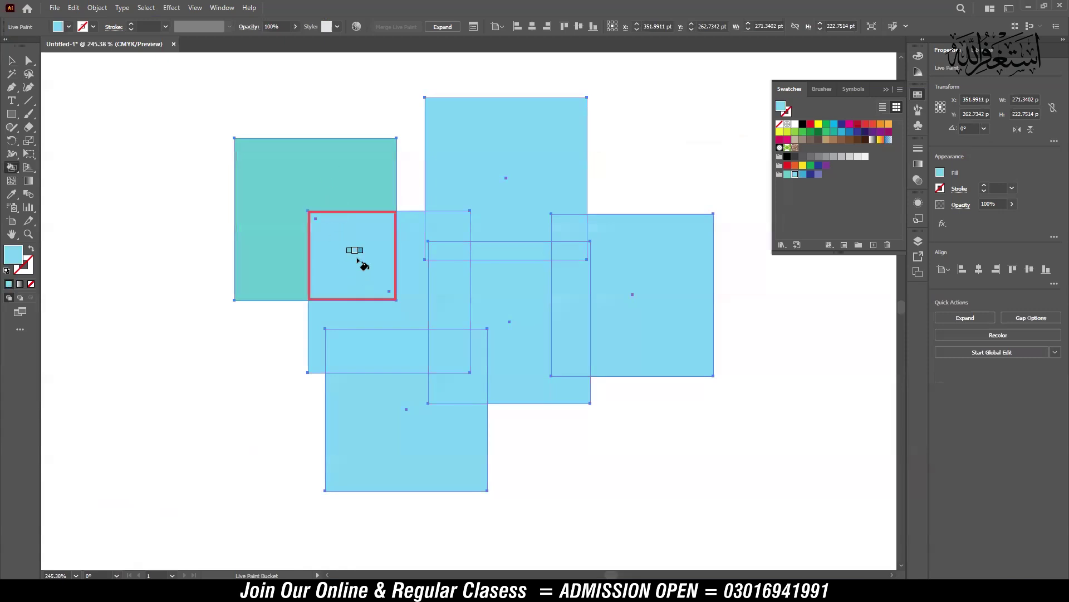
key(Right)
click(413, 239)
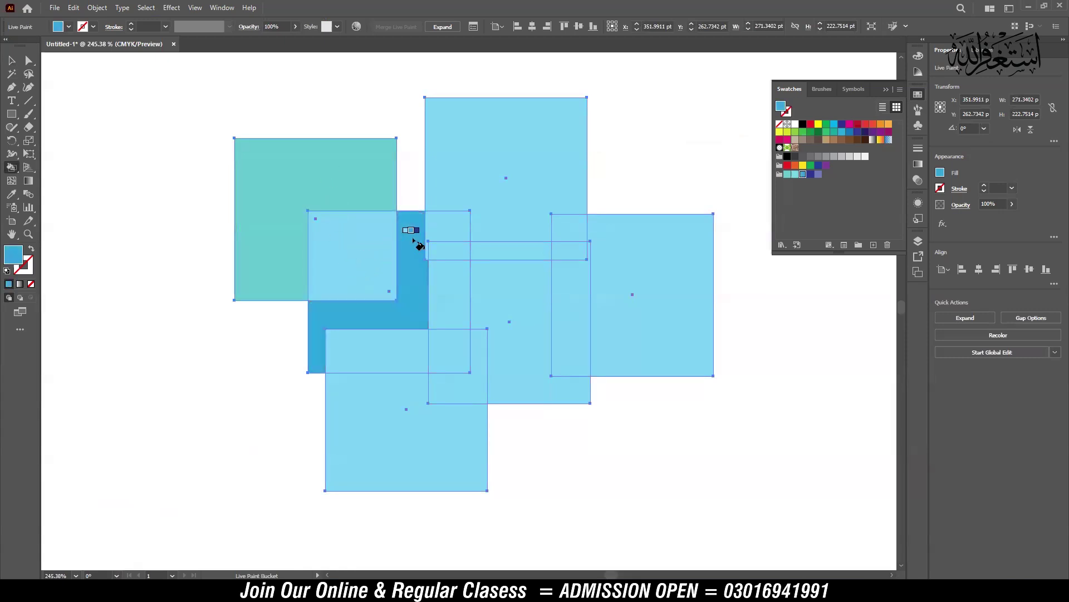
key(Right)
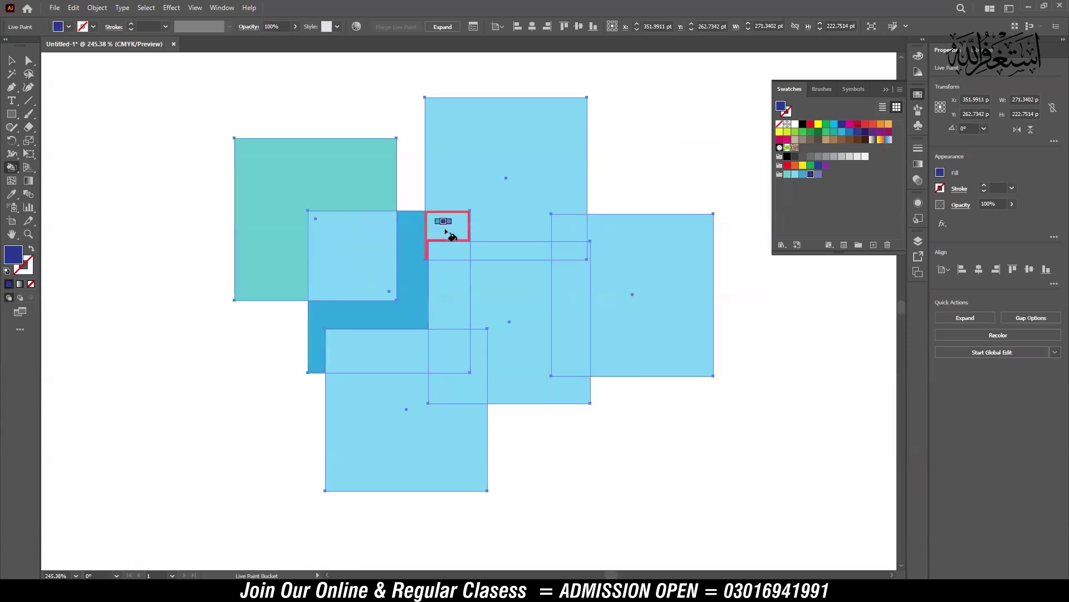
click(446, 230)
key(Right)
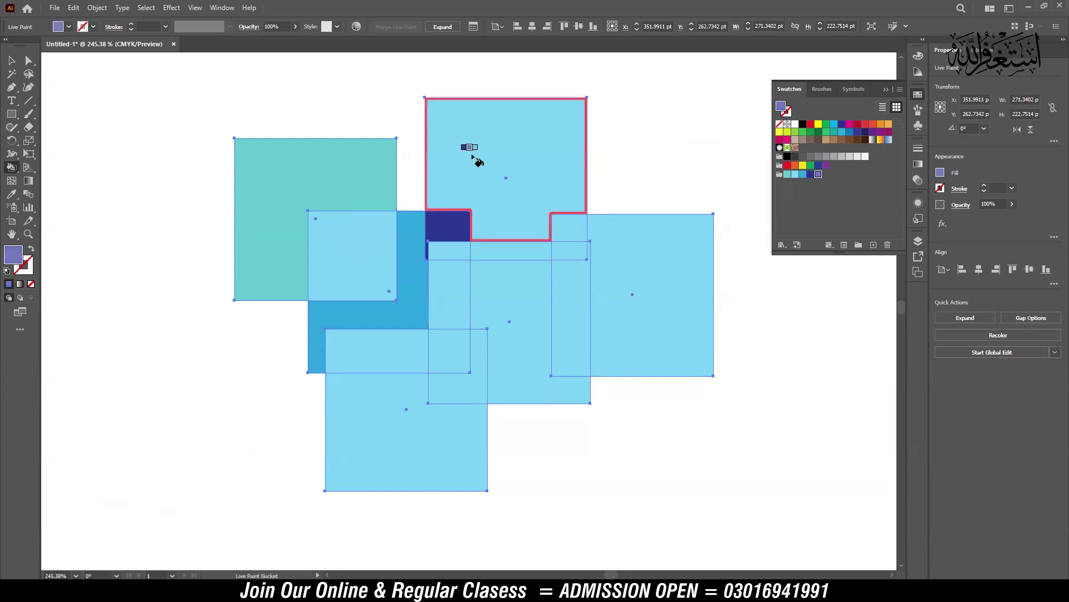
click(472, 158)
key(Left)
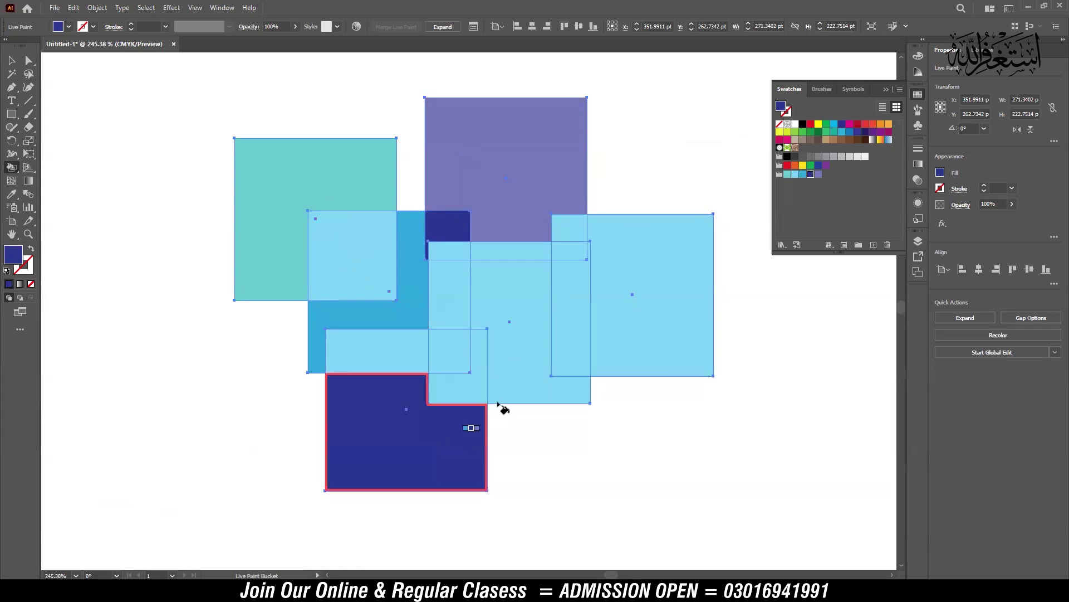
click(452, 445)
- Fill an L region medium blue, vertical strip teal, right square lavender, small top overlaps navy
key(Left)
click(467, 393)
key(Left)
key(Left)
click(579, 336)
key(Left)
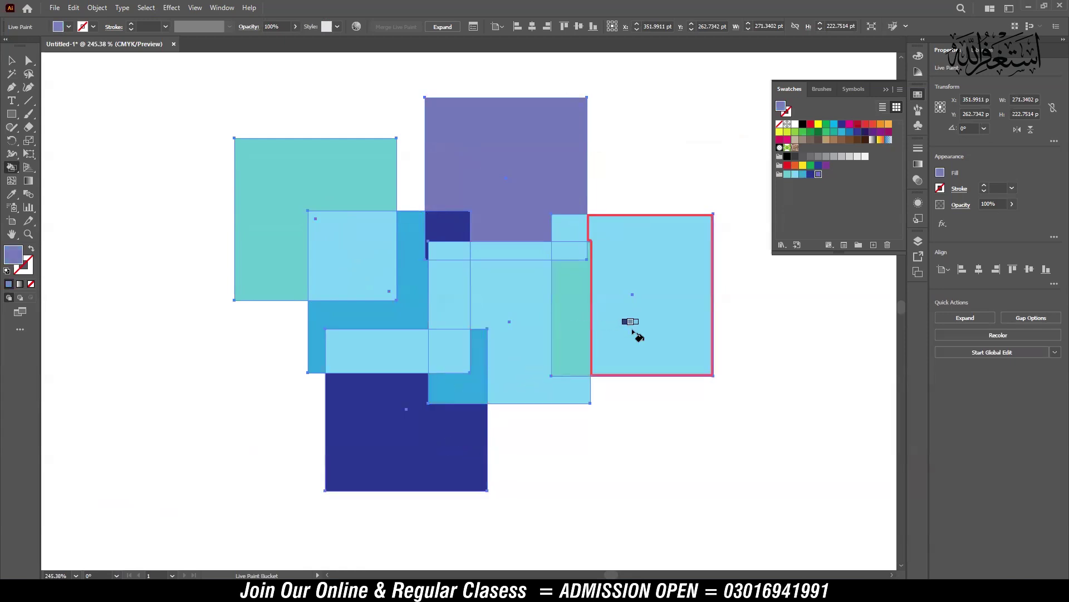
click(632, 331)
key(Left)
click(570, 233)
click(571, 257)
- Fill the horizontal strip medium blue, centre strip teal, L region lavender, overlap square navy
key(Left)
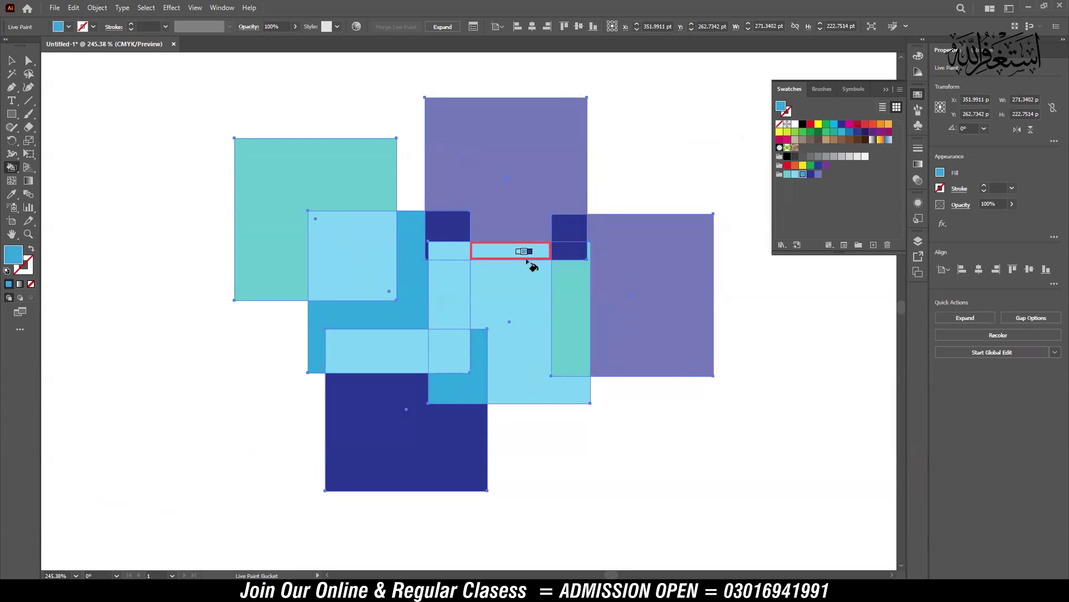
click(525, 255)
key(Left)
key(Left)
click(453, 290)
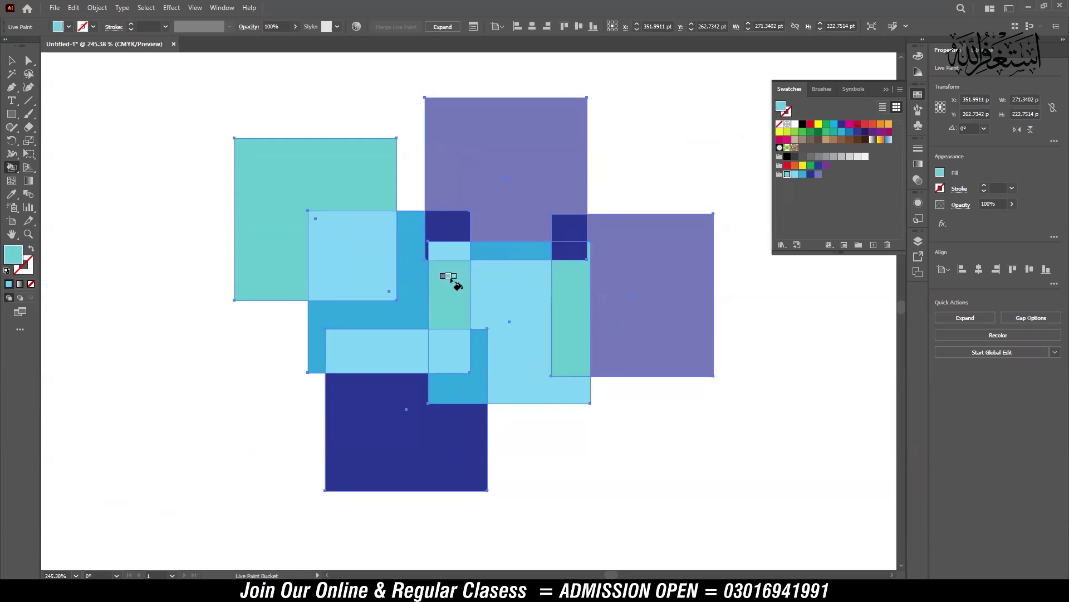
click(455, 256)
key(Left)
click(417, 231)
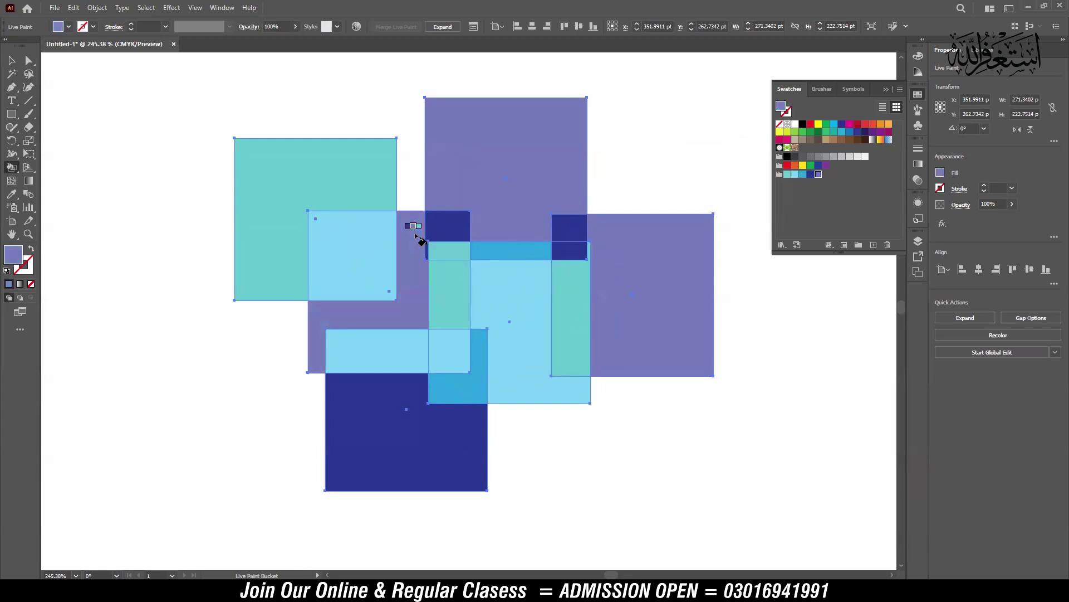
key(Left)
click(367, 250)
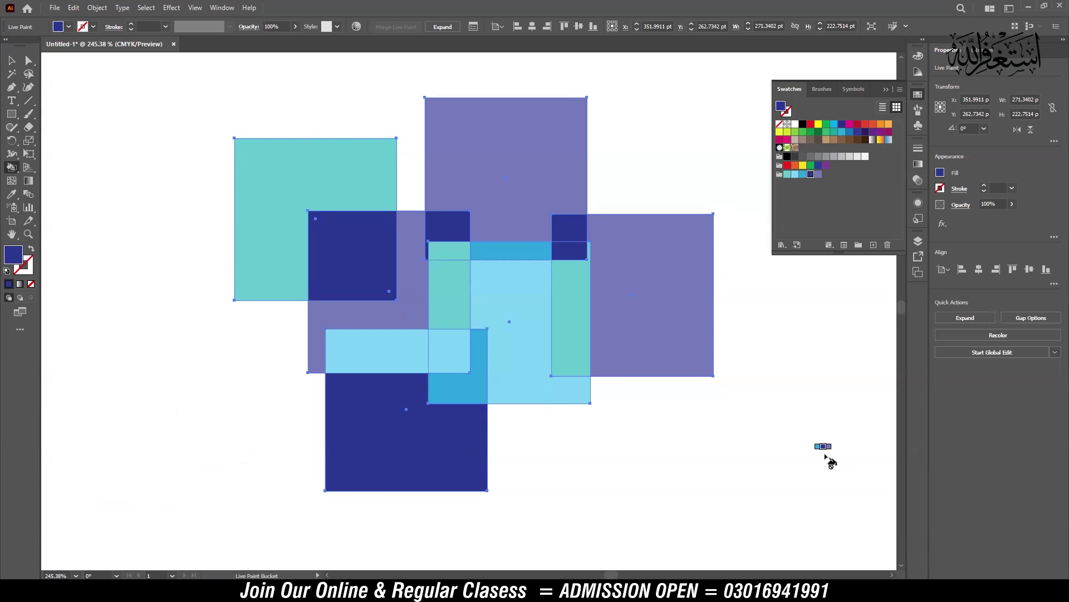
- With the Live Paint Selection Tool, delete the top-left teal, top purple and centre light-blue faces
right_click(9, 170)
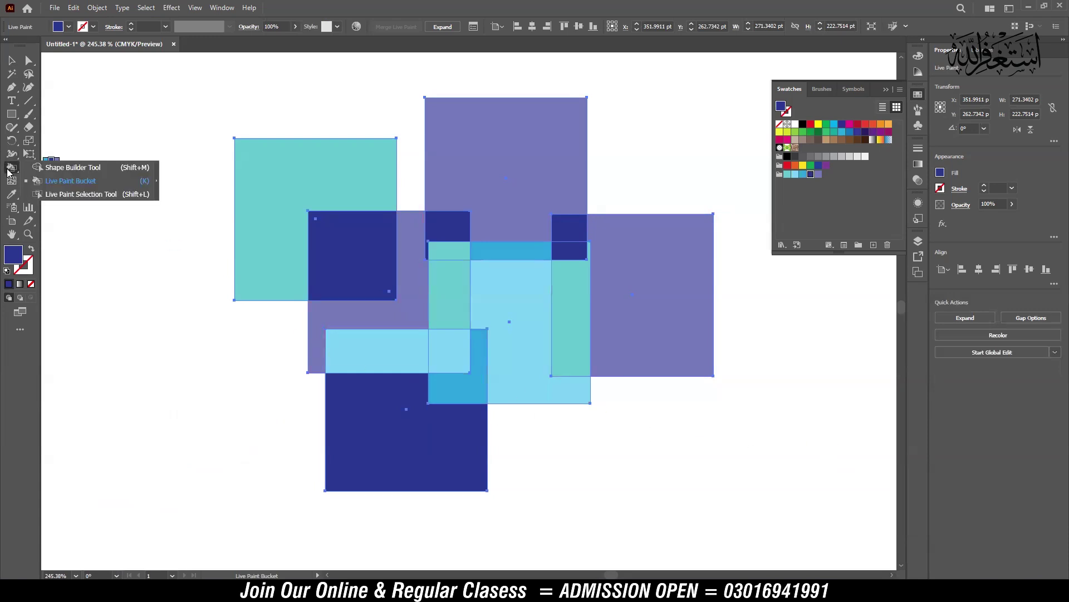
click(79, 194)
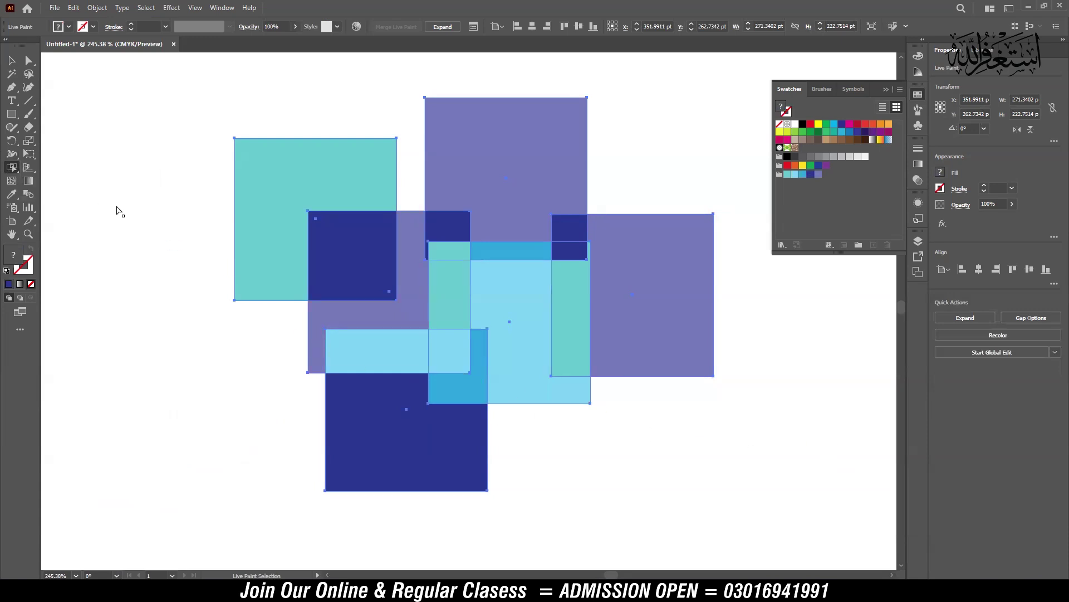
click(285, 184)
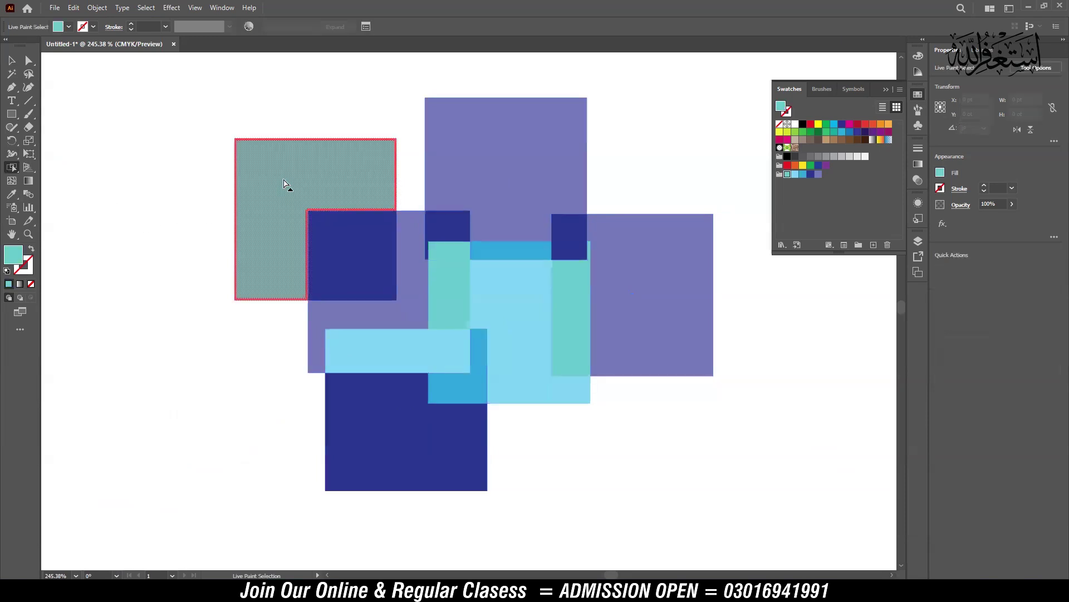
key(Delete)
click(501, 179)
key(Delete)
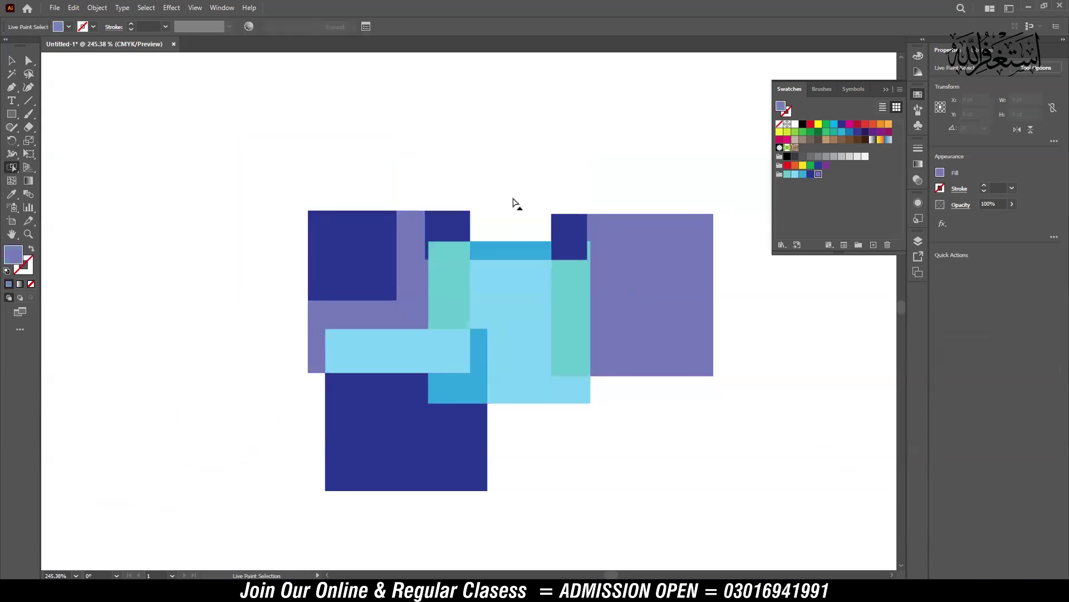
click(514, 282)
key(Delete)
- Delete the top blue strip, right teal strip and large purple right face, then reselect the group
click(524, 251)
key(Delete)
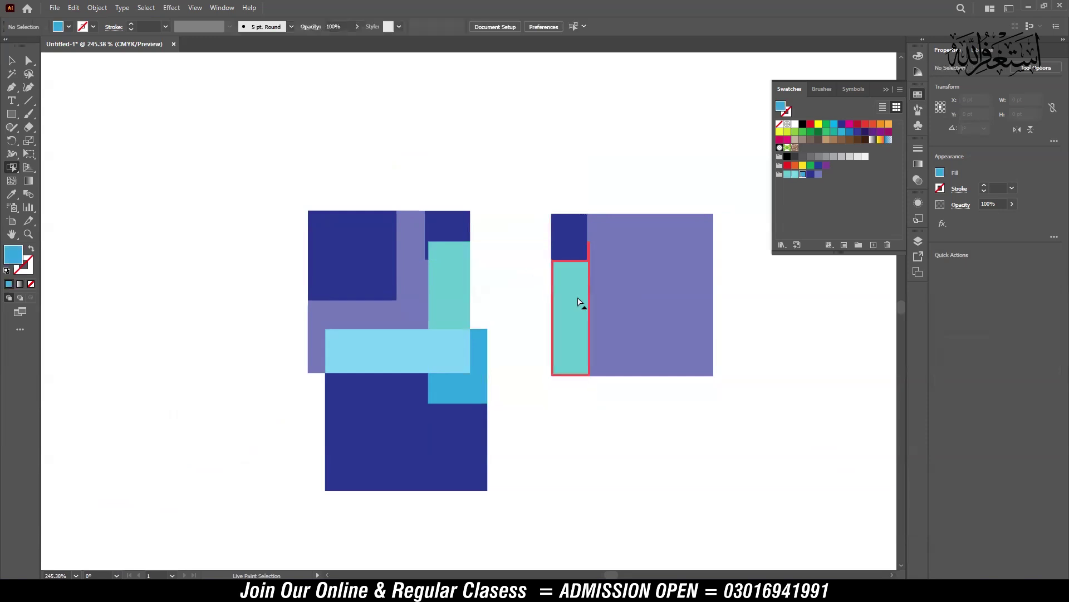
click(582, 301)
key(Delete)
click(637, 279)
key(Delete)
click(12, 60)
click(506, 324)
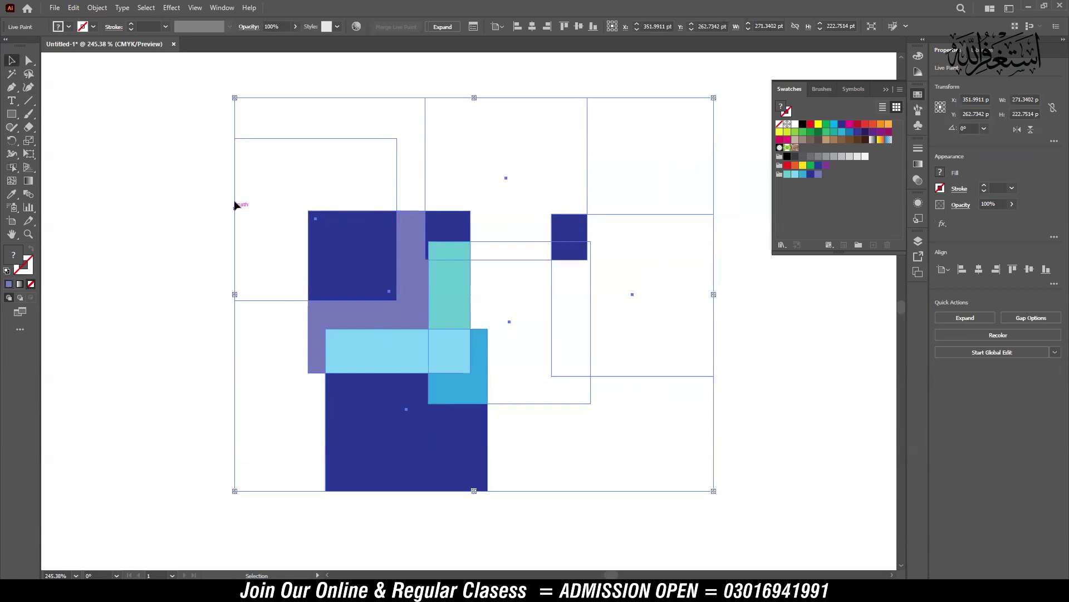
- With the Live Paint Bucket, fill the upper-left region purple, top teal and right light blue
drag(11, 167, 64, 179)
click(64, 179)
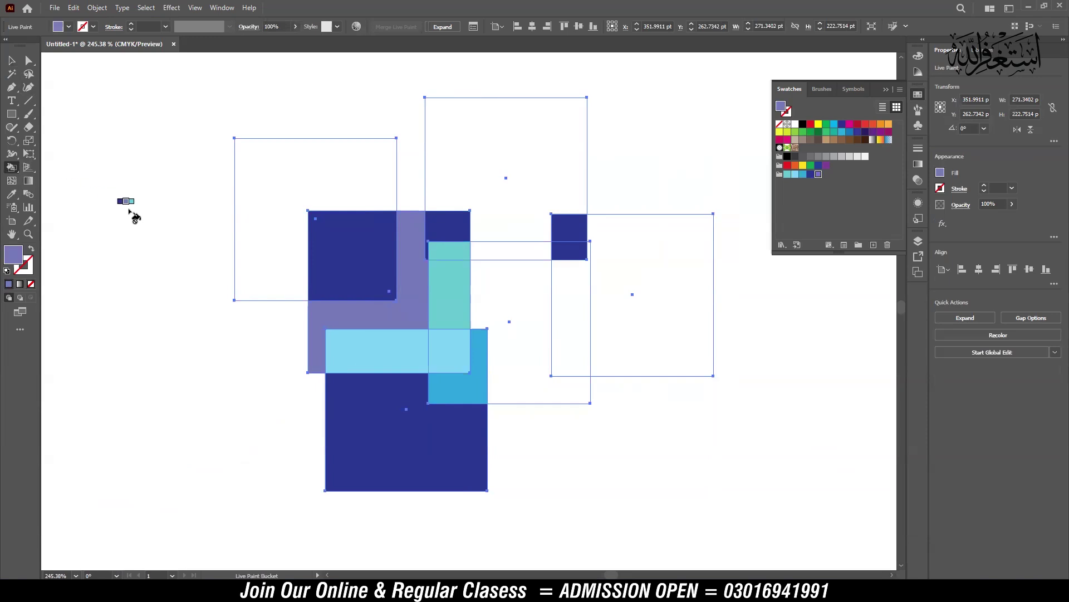
click(284, 193)
key(Right)
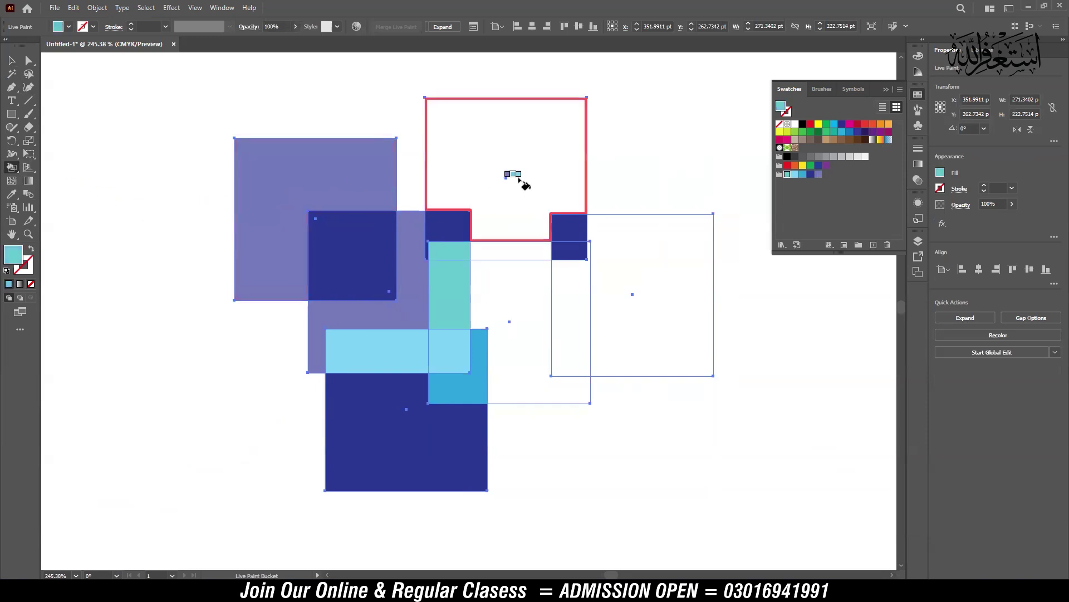
click(531, 159)
key(Right)
click(635, 278)
- Fill the vertical strip medium blue, the centre navy, and the strip above centre purple
key(Right)
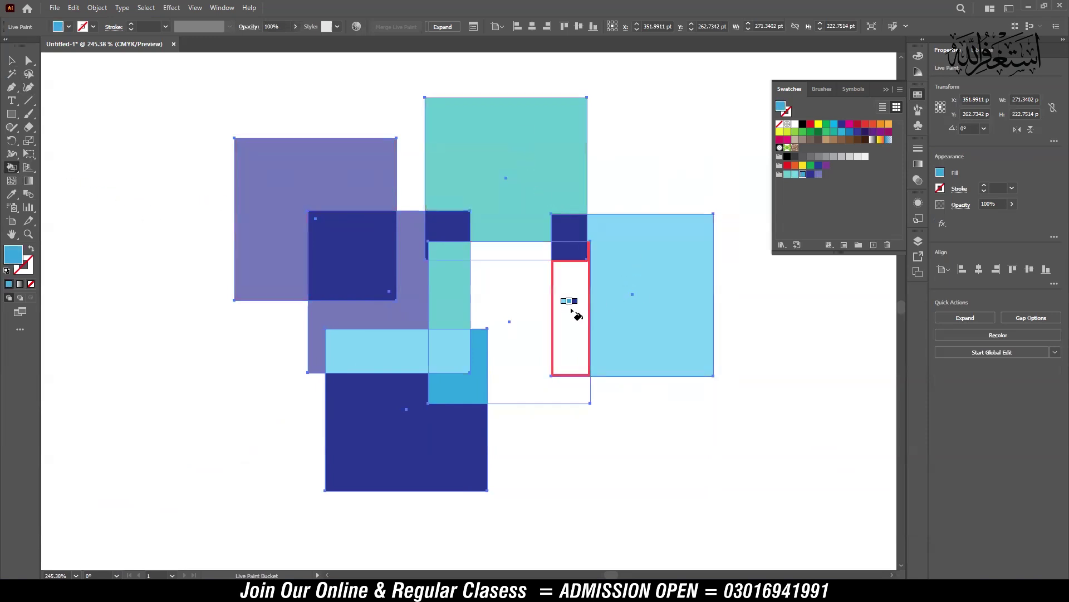
click(574, 309)
key(Right)
click(520, 304)
key(Right)
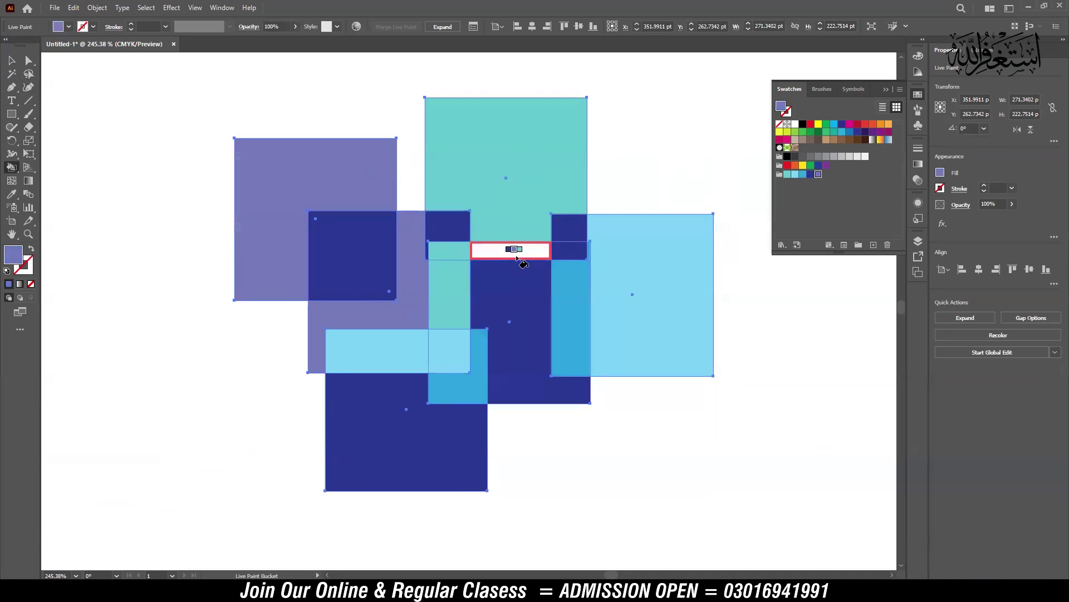
click(508, 251)
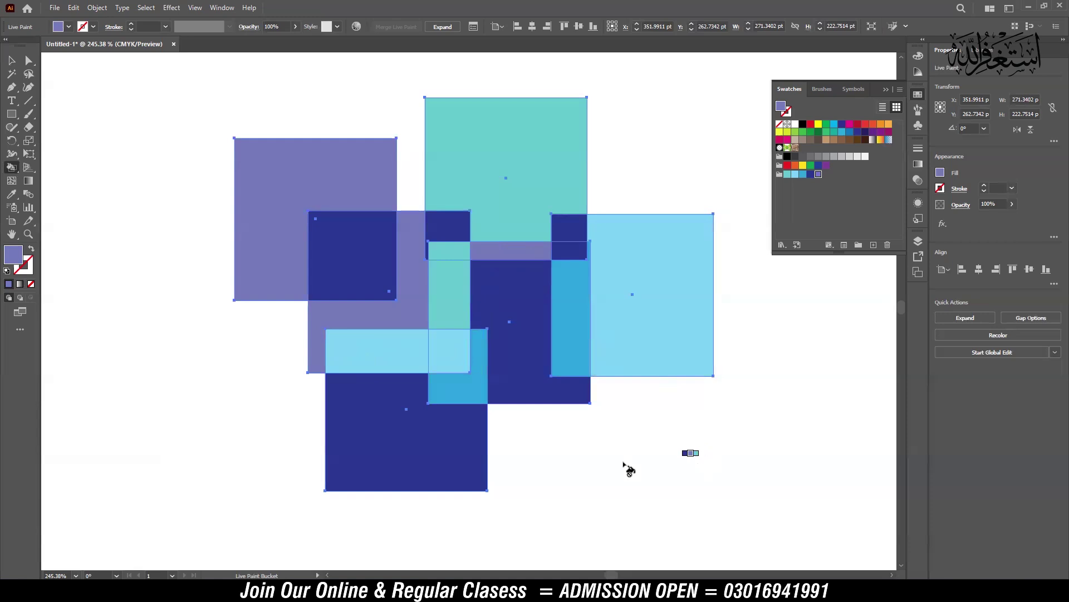
click(13, 169)
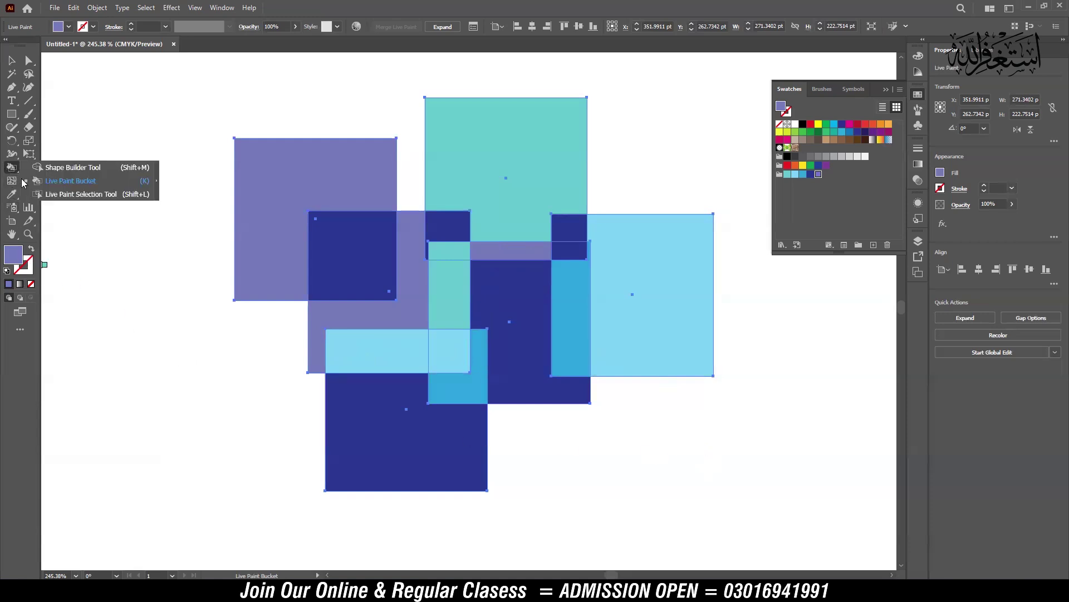
- Delete the navy centre face with the Live Paint Selection Tool so it shows white
click(78, 195)
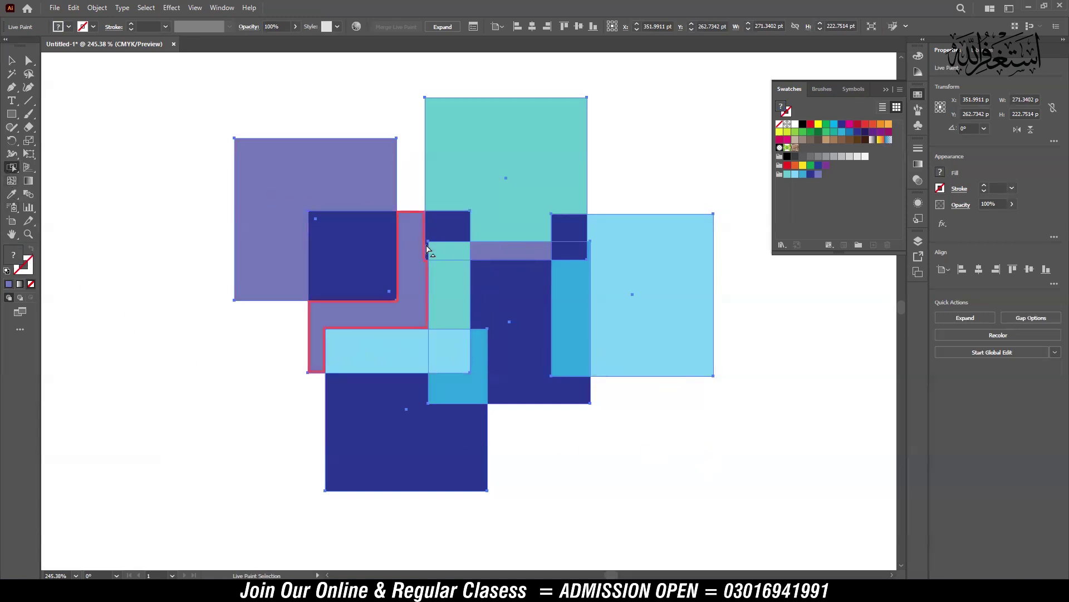
click(499, 289)
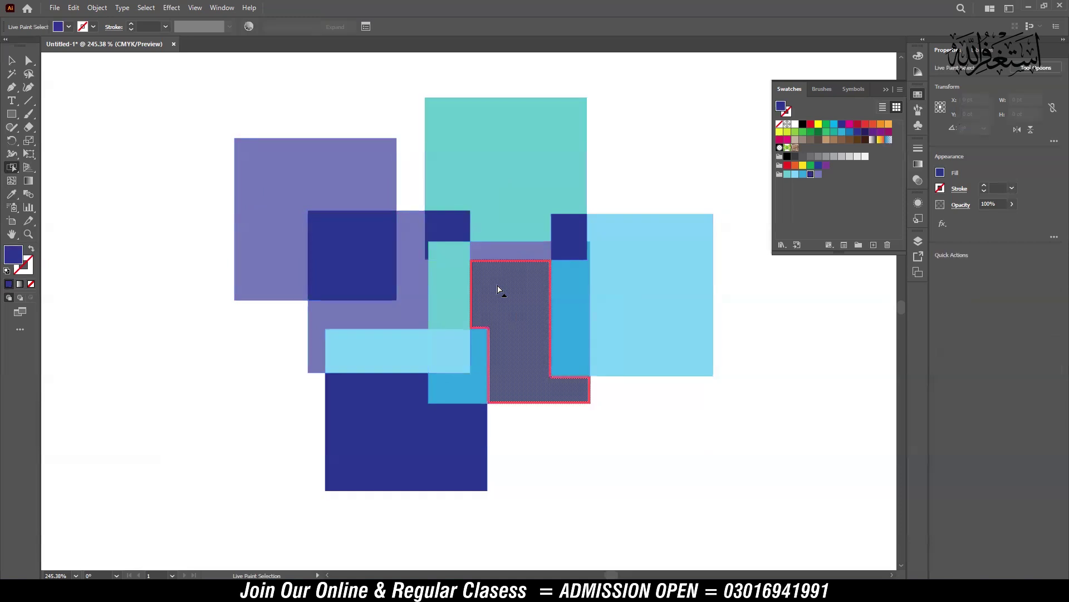
key(Delete)
click(11, 60)
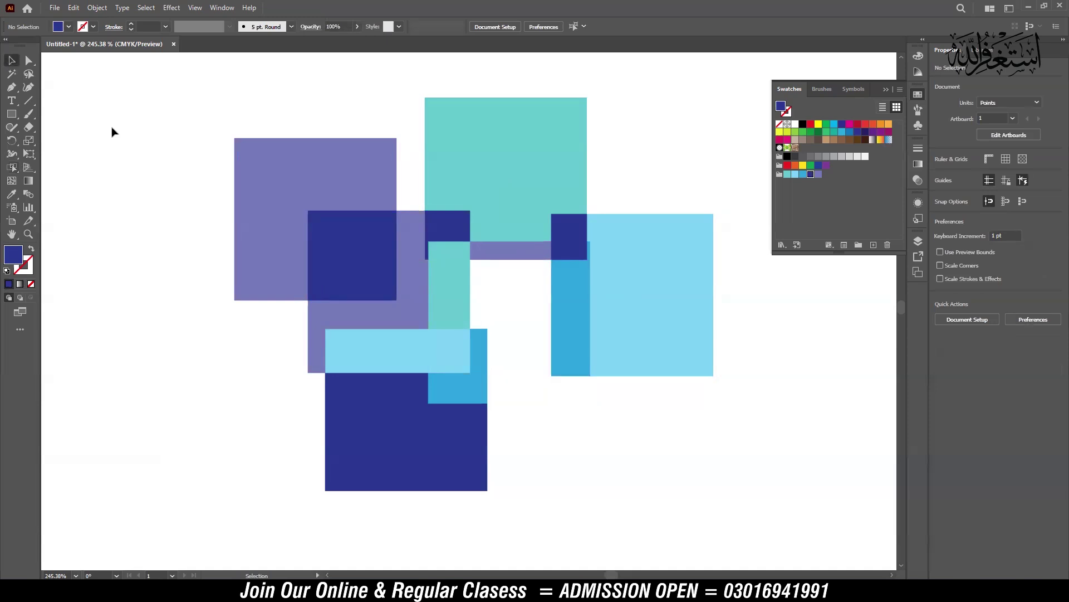
- Marquee-select the whole squares group with the Selection tool and delete it
click(12, 168)
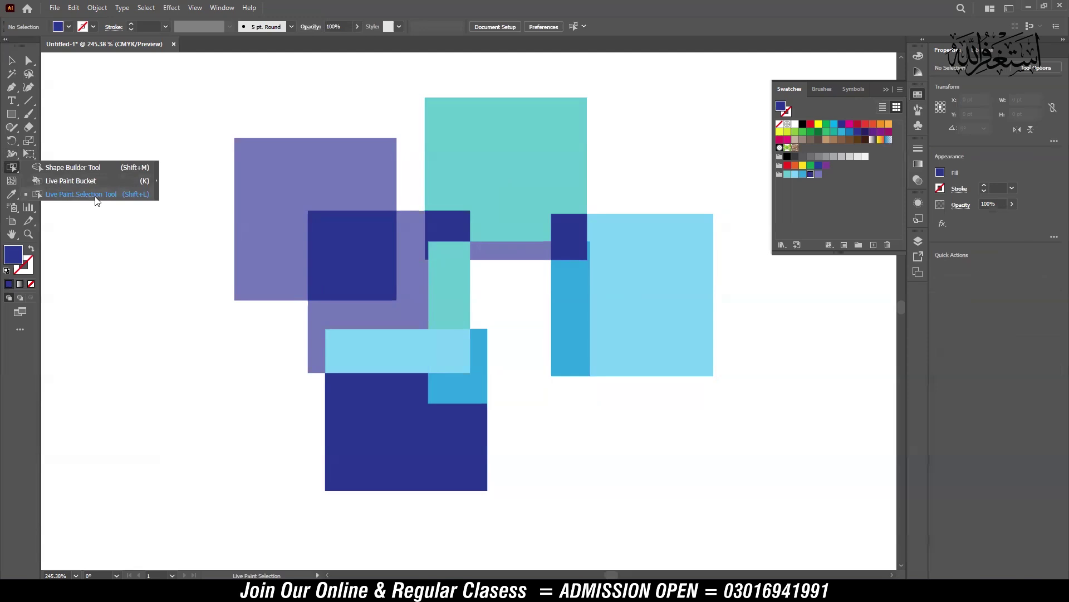
click(11, 60)
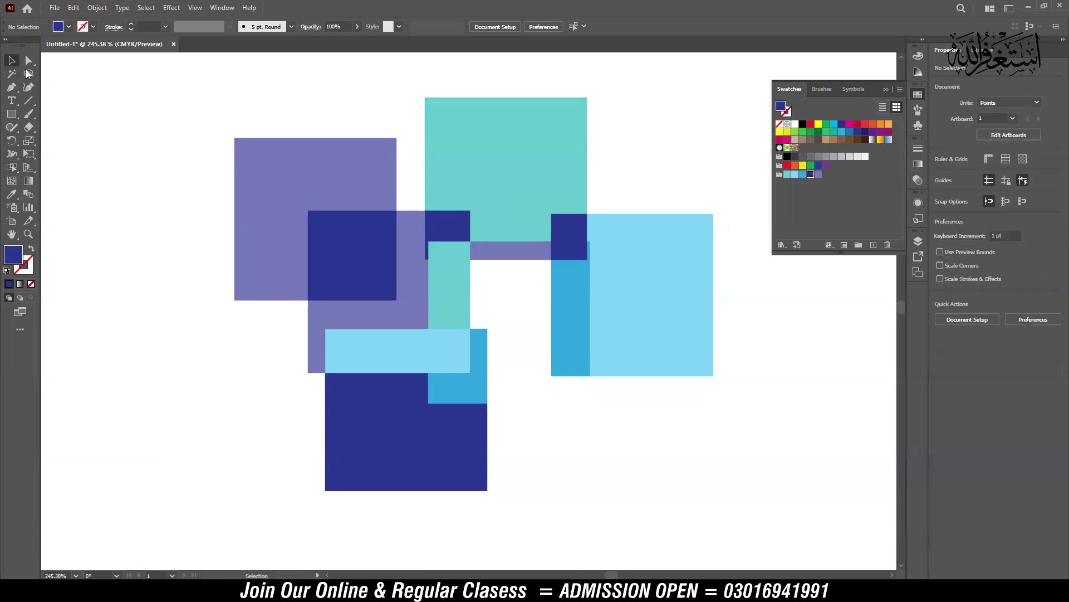
drag(182, 90, 704, 403)
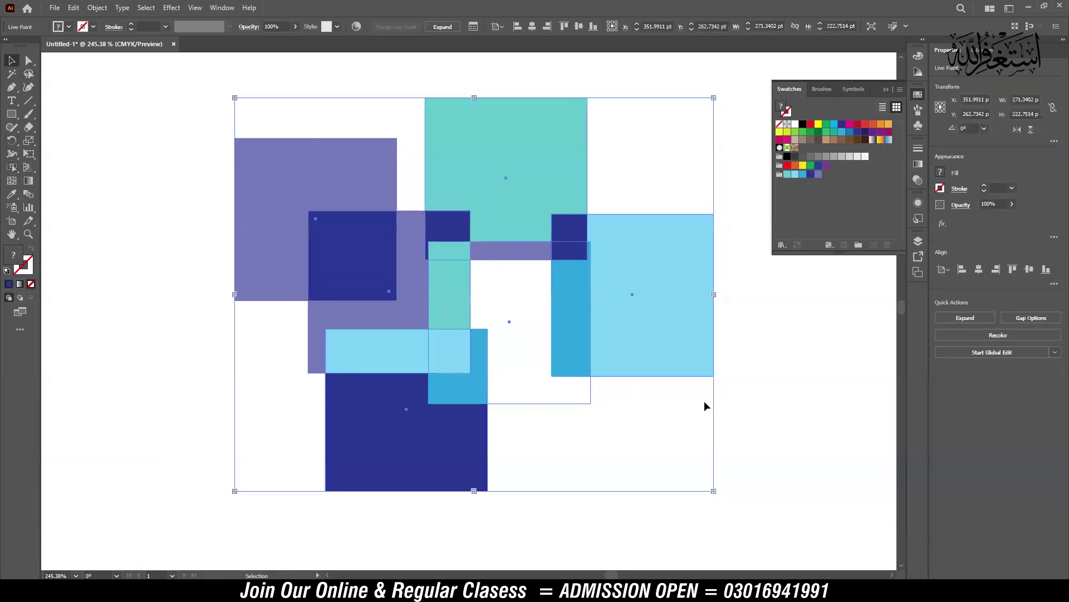
key(Delete)
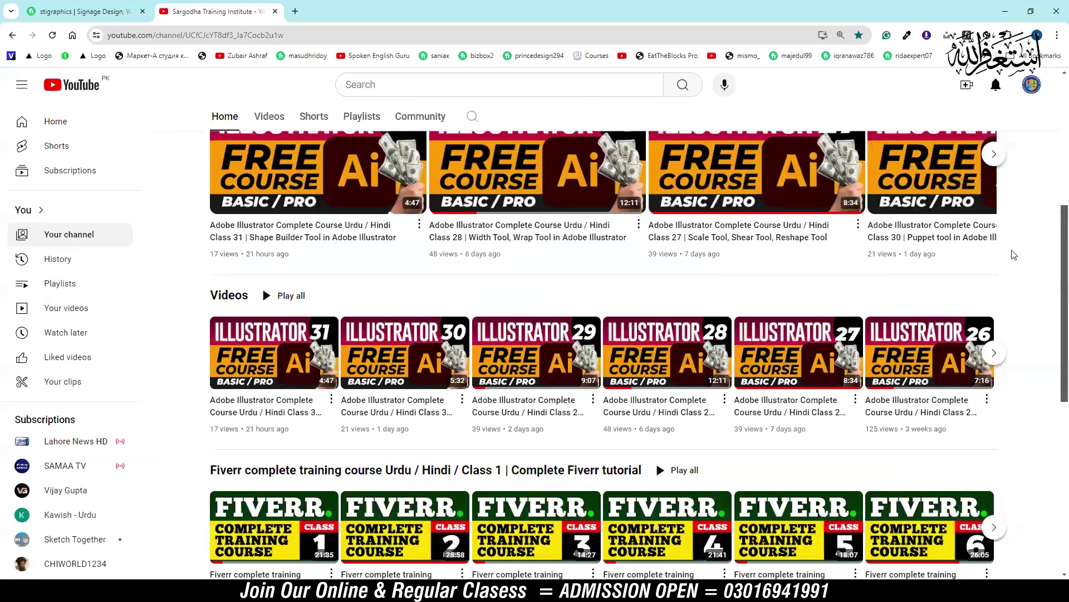
- Scroll the Sargodha Training Institute channel page up to its banner and header
scroll(1031, 228, up, 6)
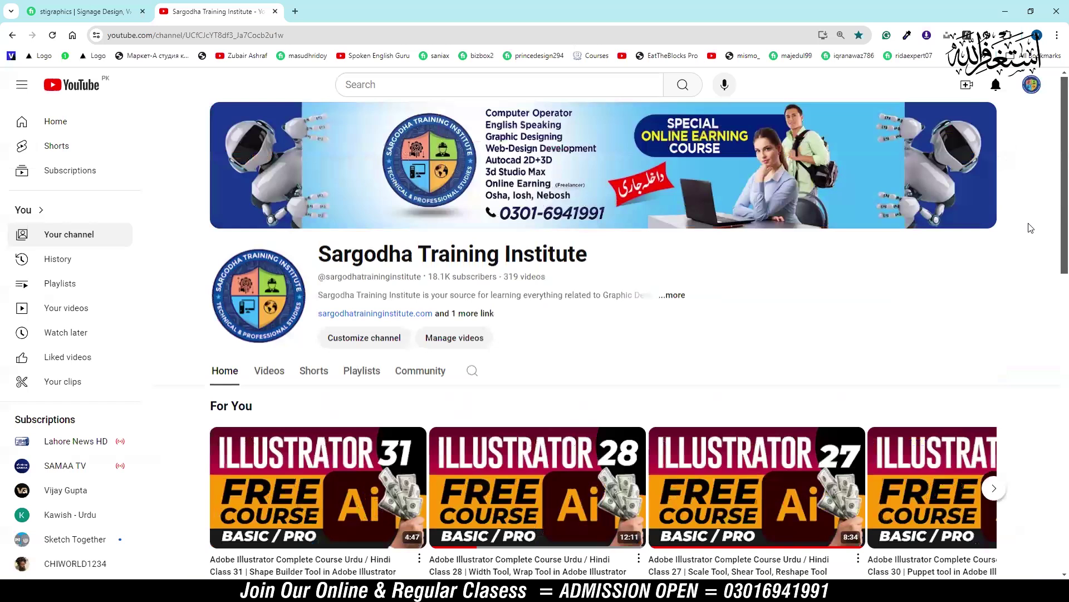